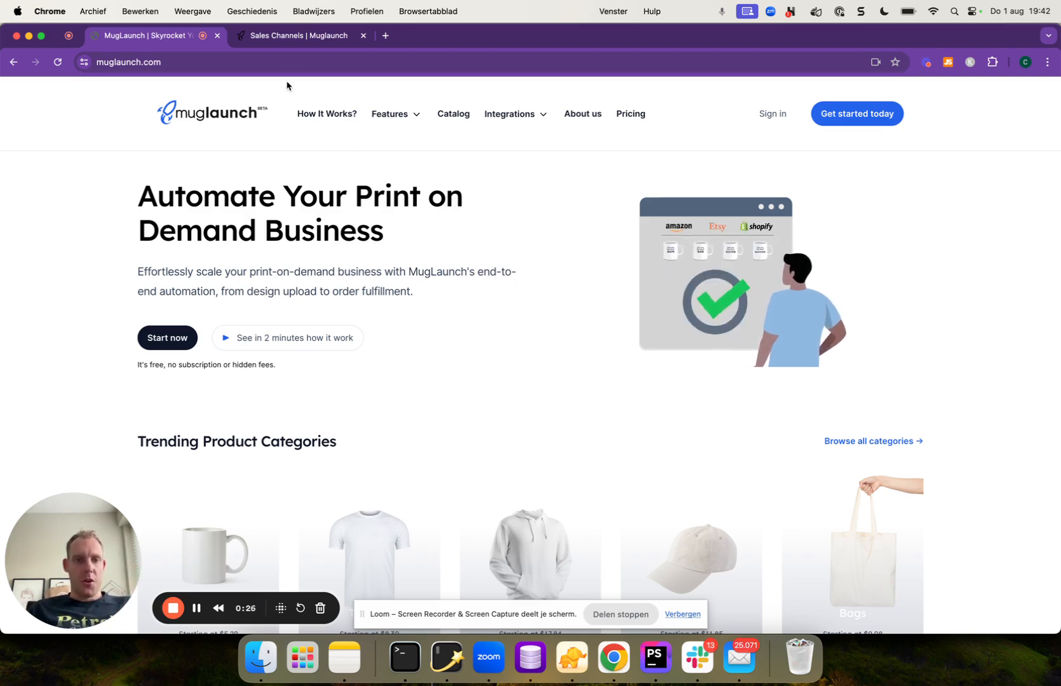
click(286, 39)
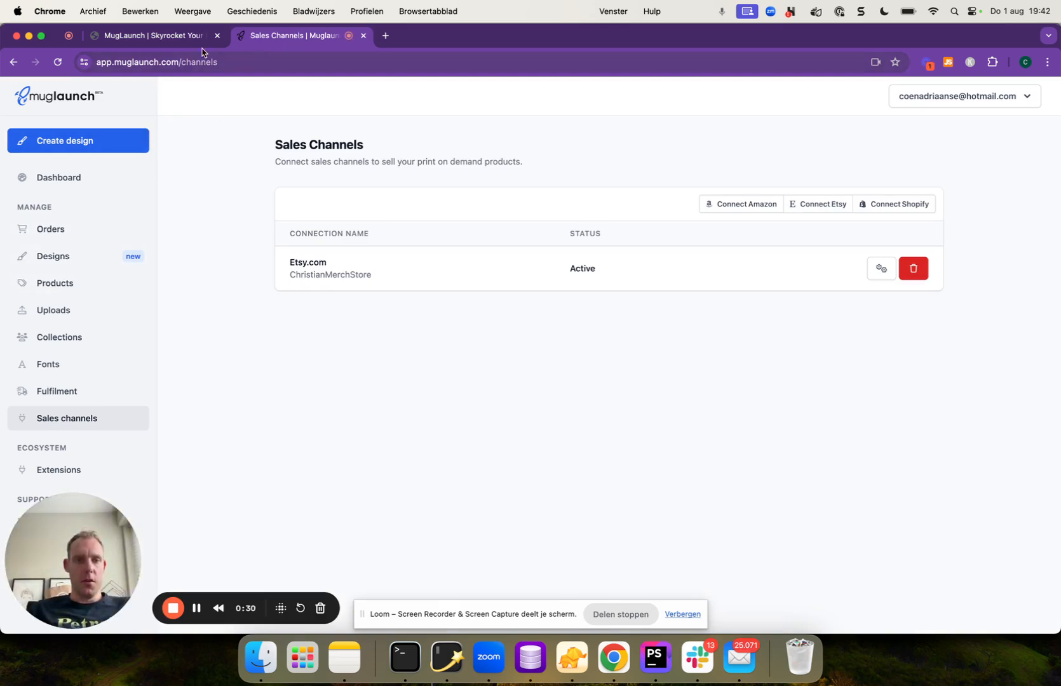
click(190, 36)
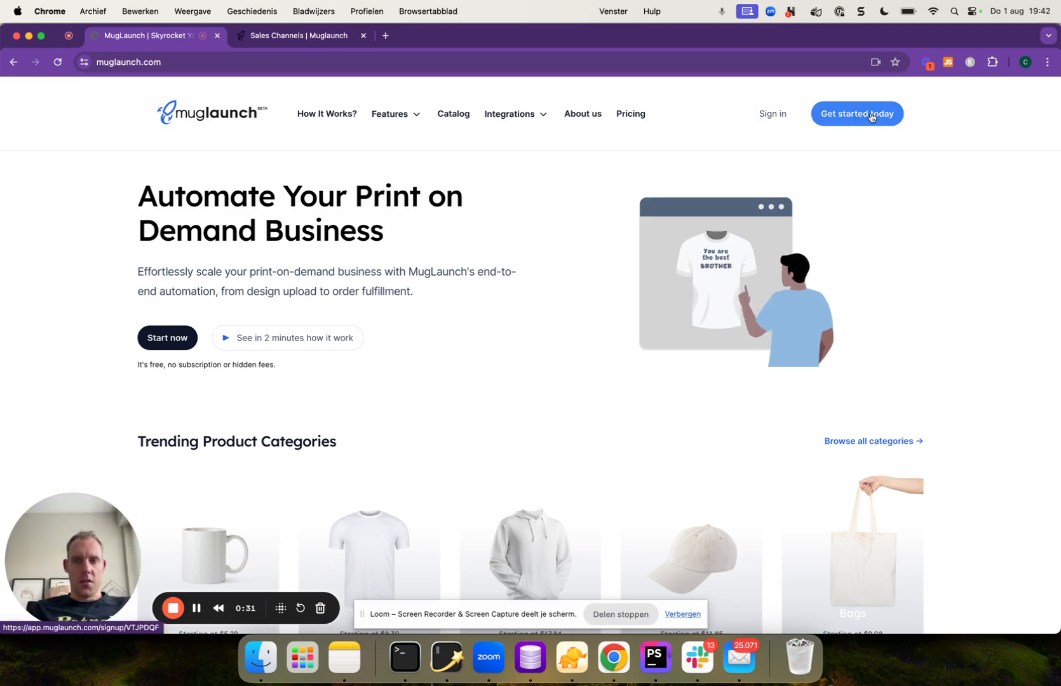
- Start a new design in the MugLaunch app and upload the image "B0259-NGD10-4 Fear not.png" as its first line
click(288, 39)
click(94, 155)
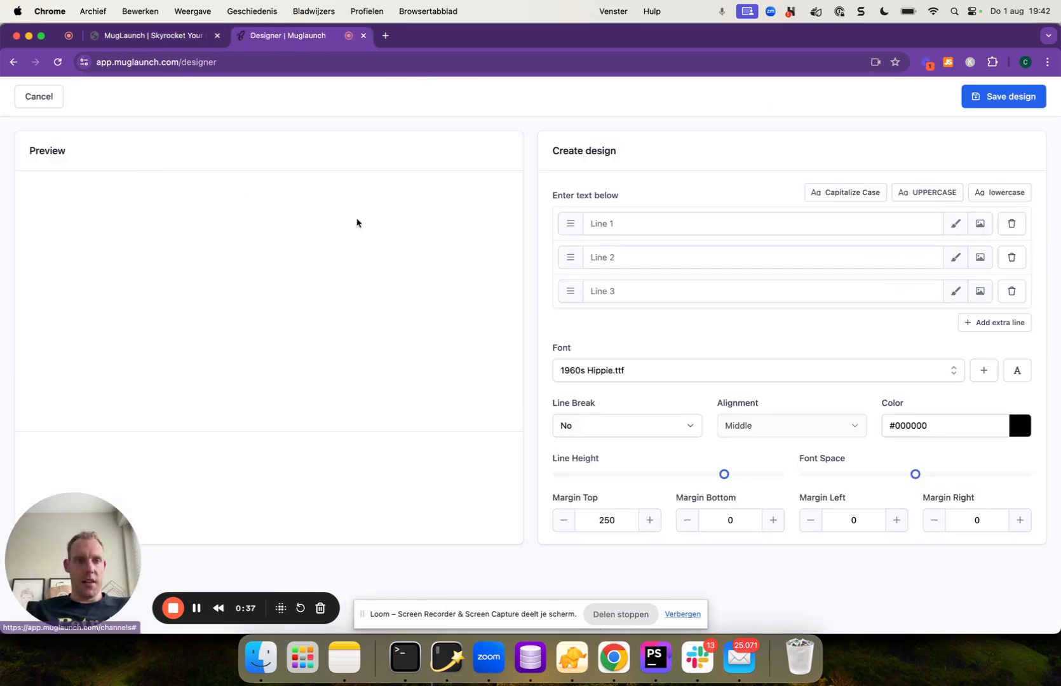
click(978, 223)
scroll(452, 286, down, 3)
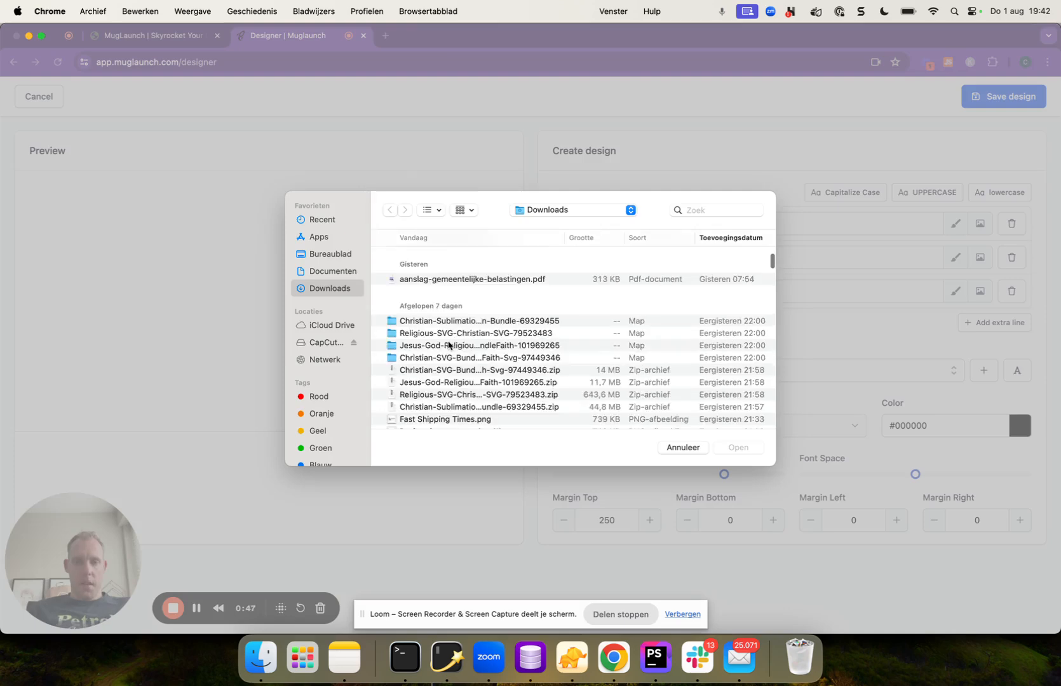
double_click(445, 346)
double_click(493, 353)
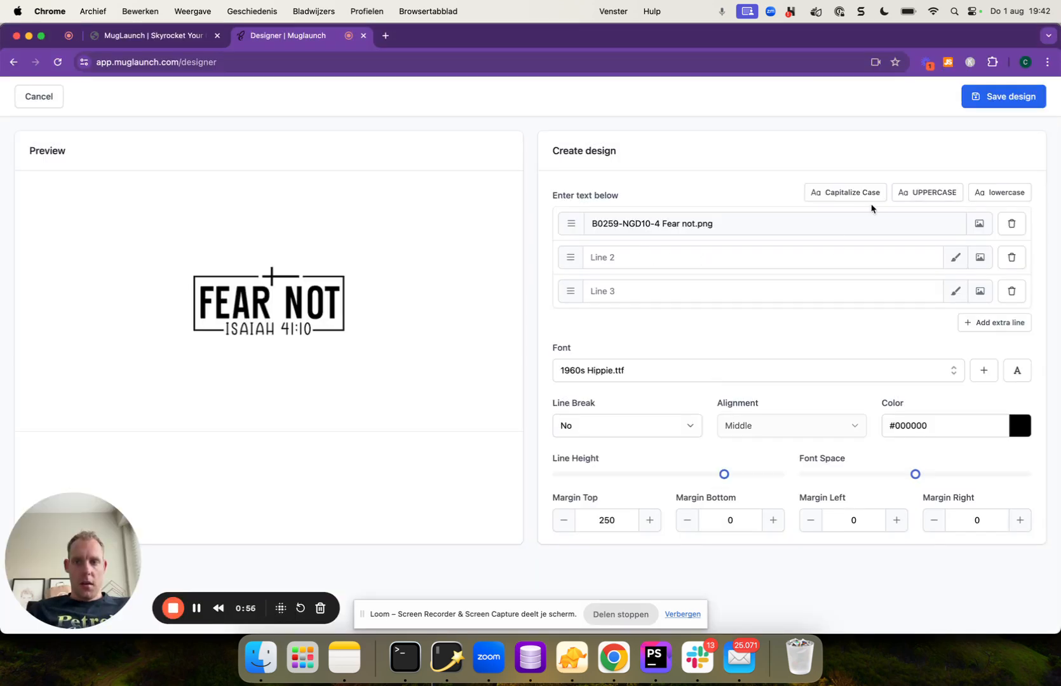
- Save the design under the name "Fear Not"
click(1000, 97)
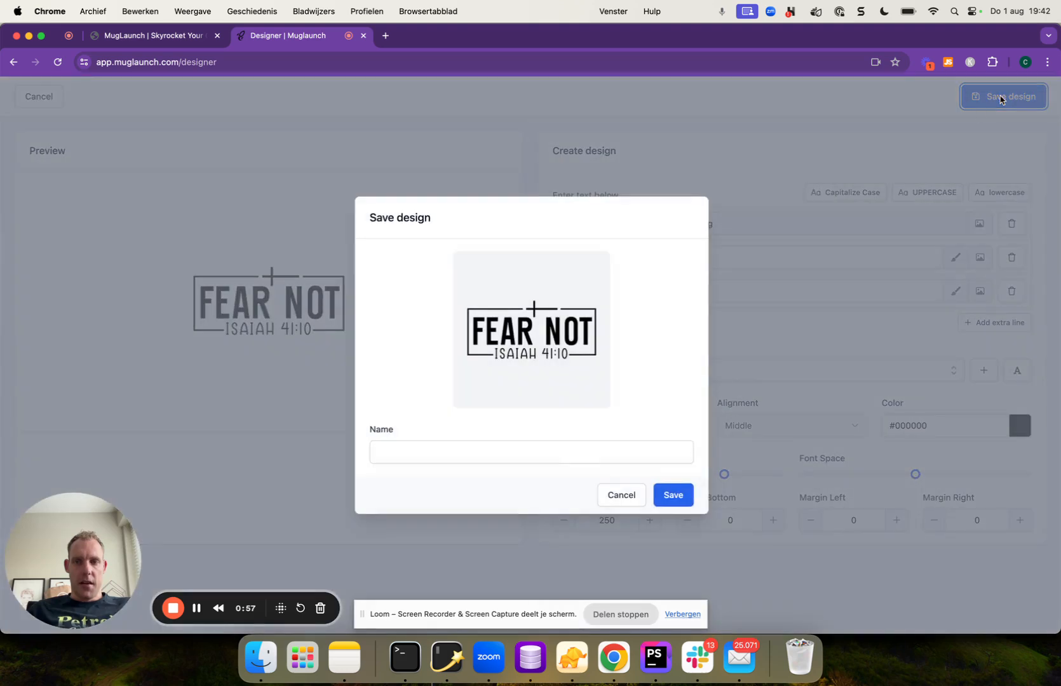
click(622, 453)
text(F)
text(ear Not)
click(672, 495)
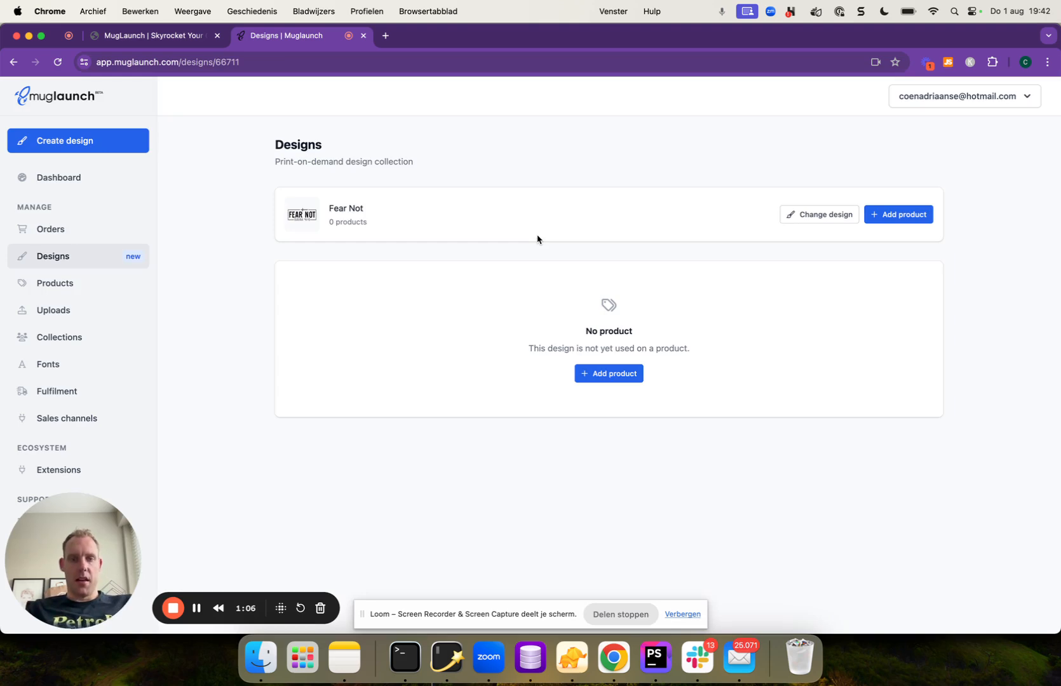
- Start another design with "You are an Awesome" as the first text line and "Dad" as the second
click(70, 146)
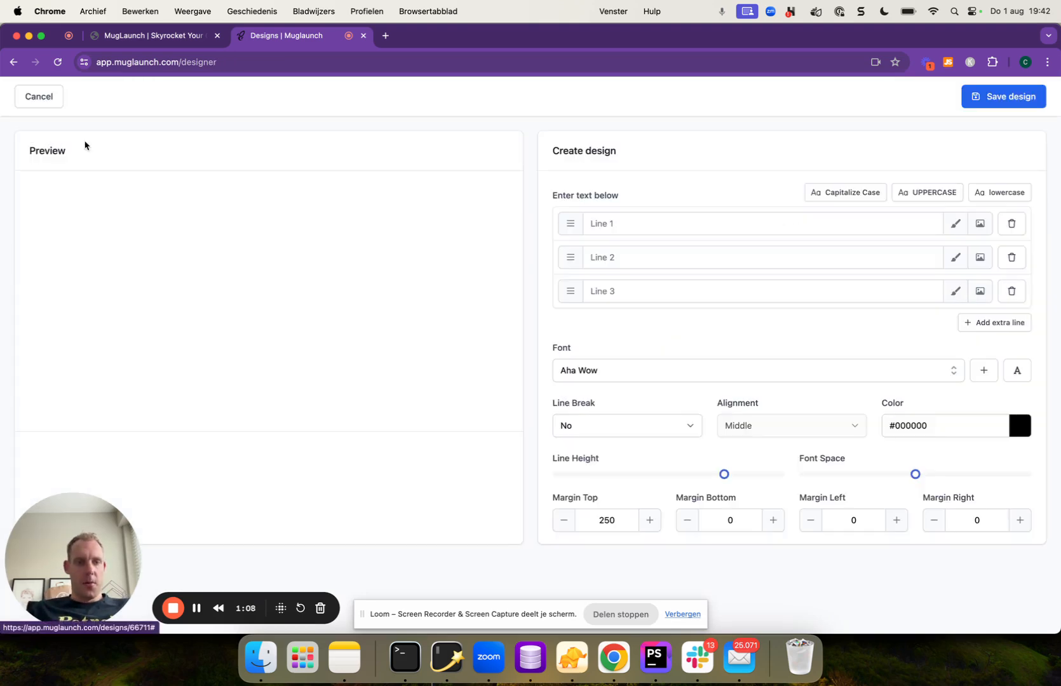
click(678, 222)
text(You are an Awesom)
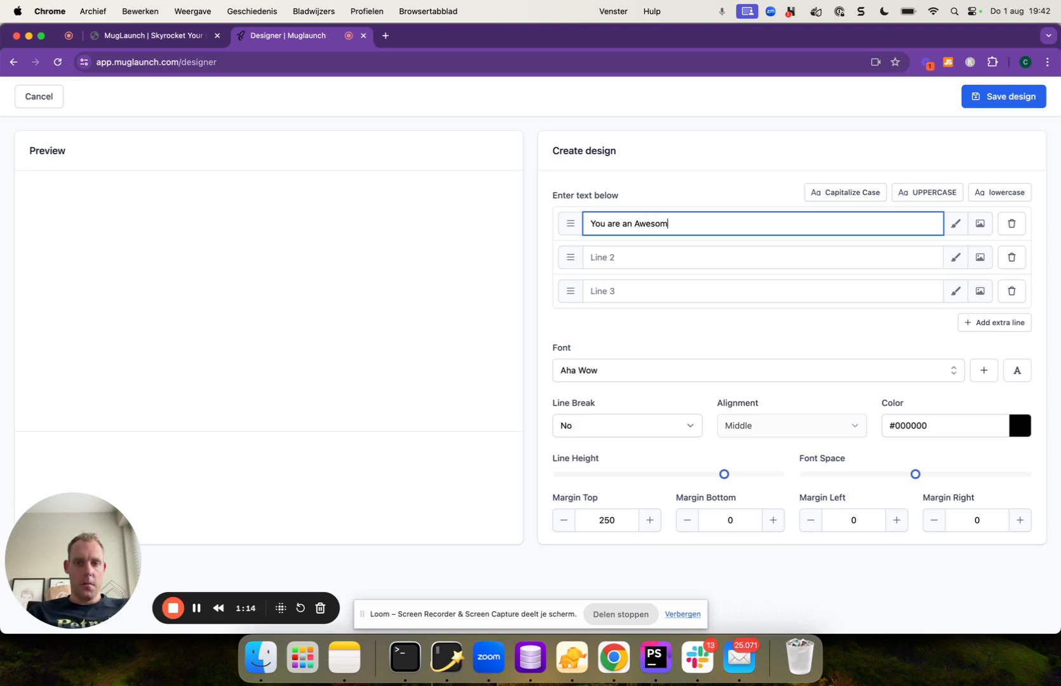
key(Tab)
click(711, 217)
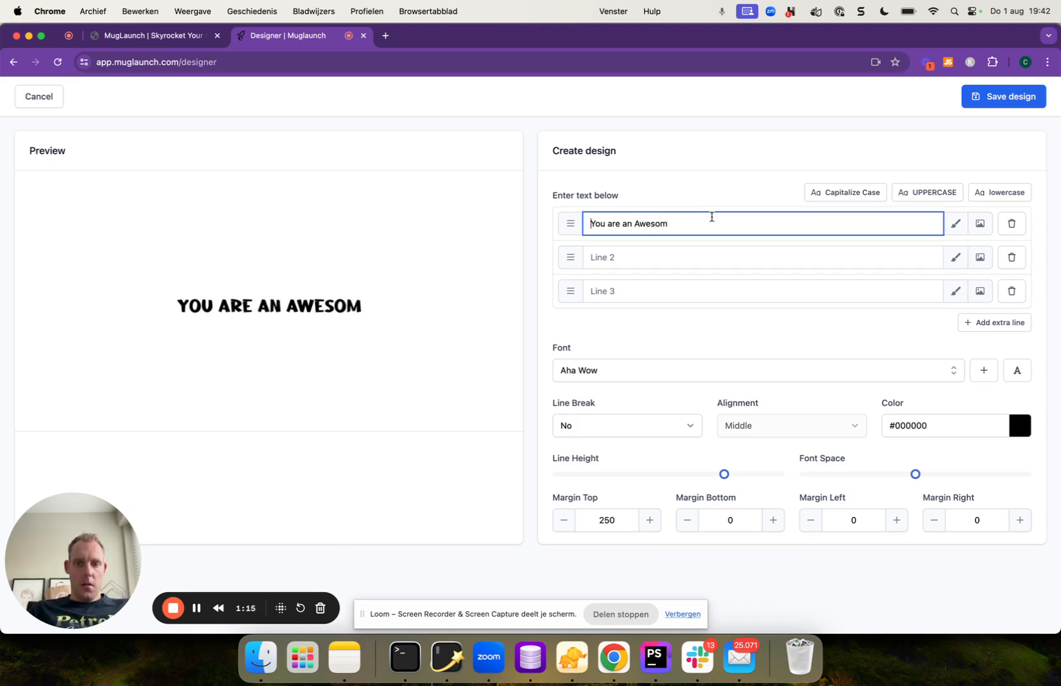
text(e)
key(Tab)
text(Dad)
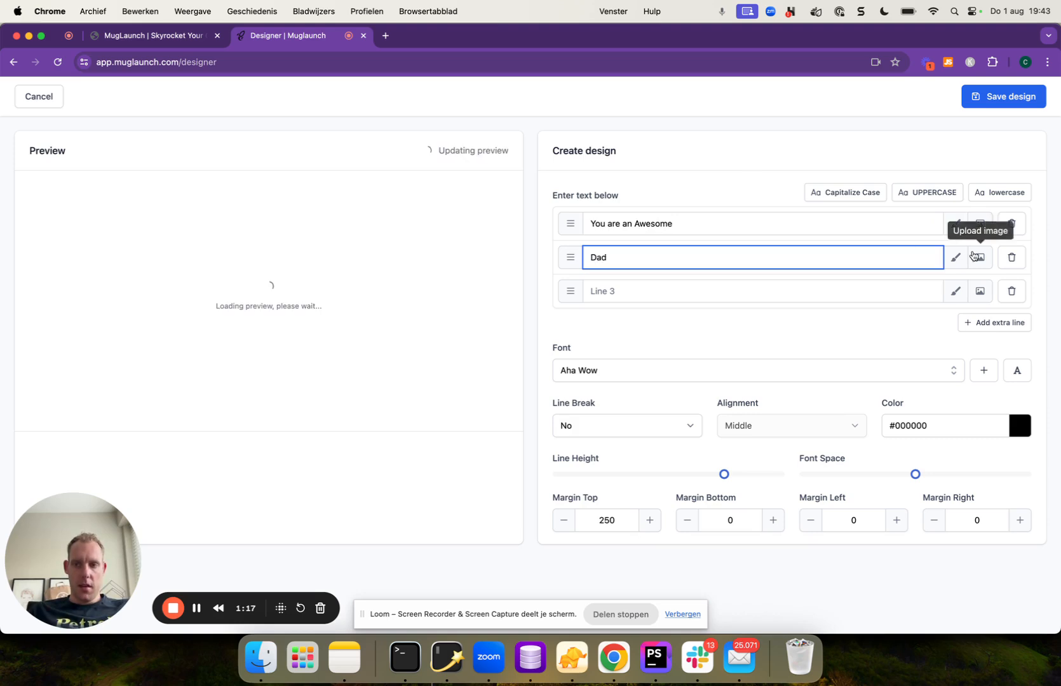
- Change the font of the "Dad" line to Hey October
click(955, 257)
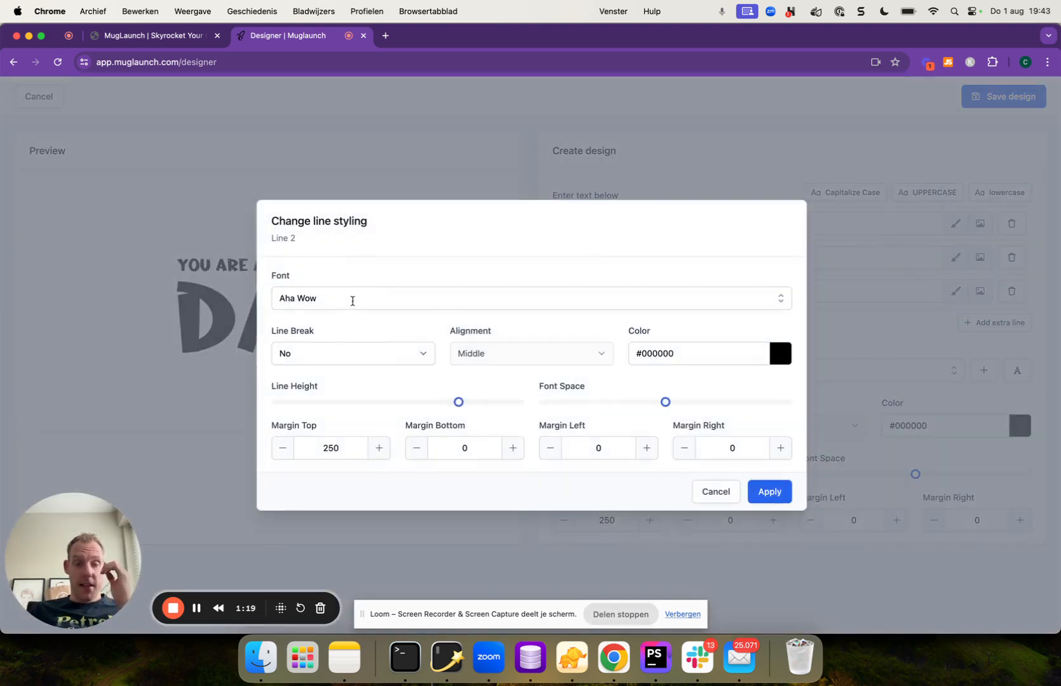
click(353, 301)
scroll(353, 395, down, 5)
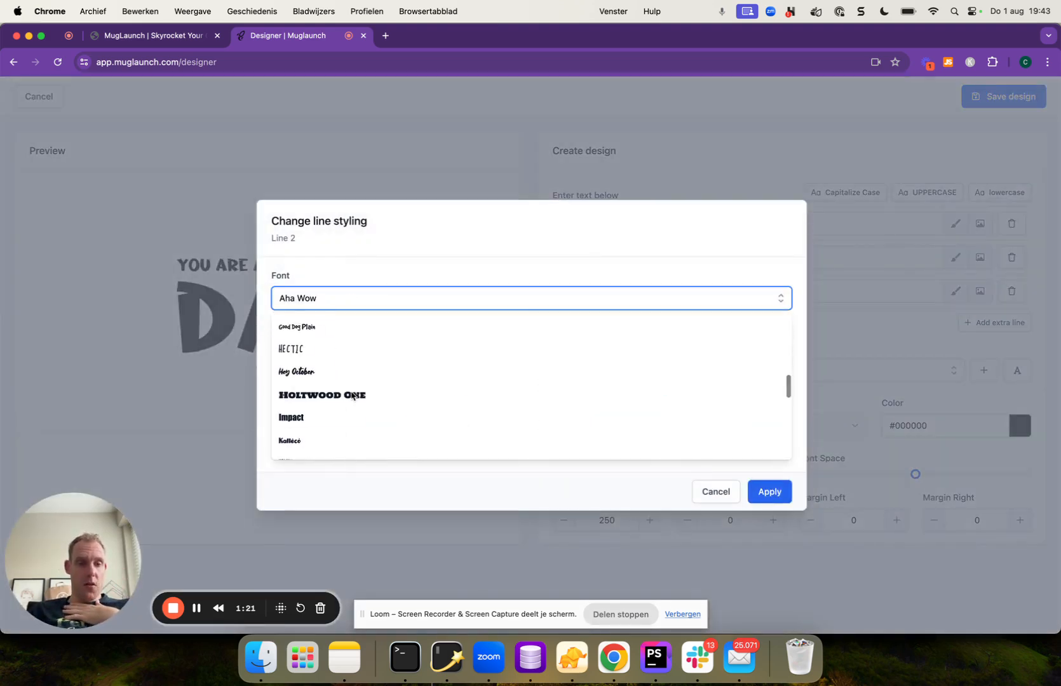
click(304, 372)
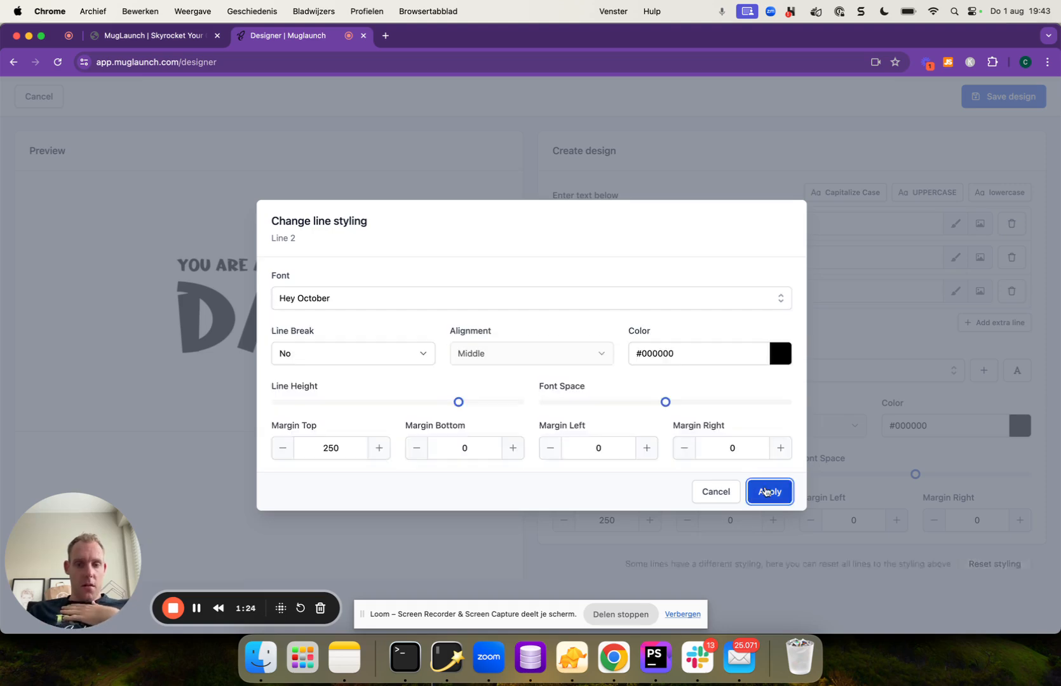
click(770, 491)
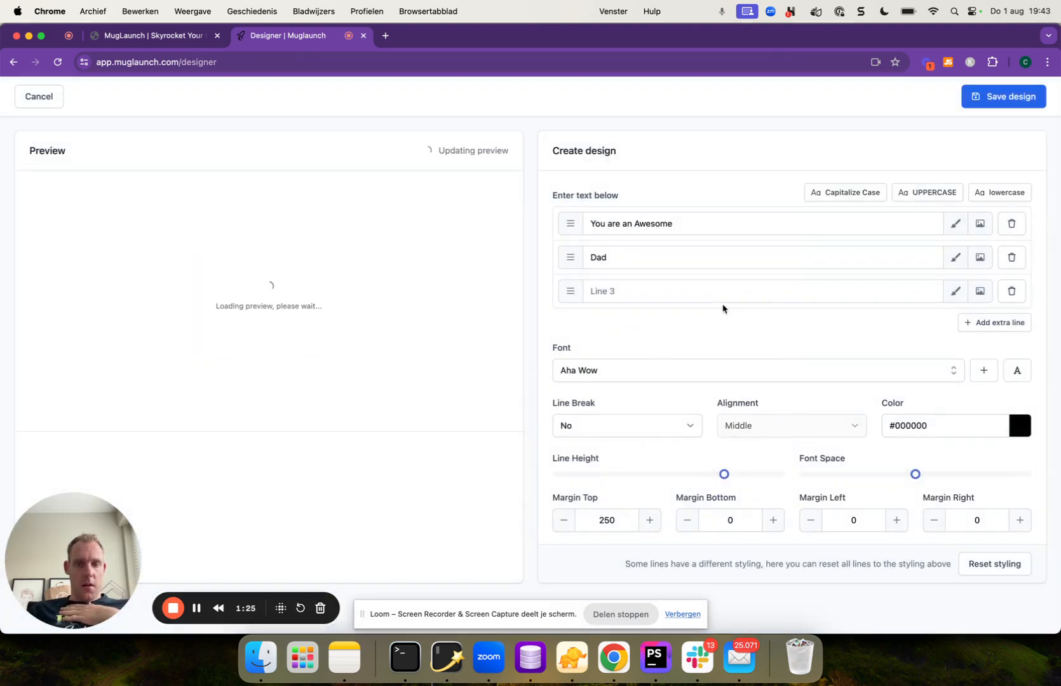
- Change the font of the "You are an Awesome" line to a plain bold sans-serif typeface
click(955, 223)
click(479, 300)
scroll(450, 398, down, 2)
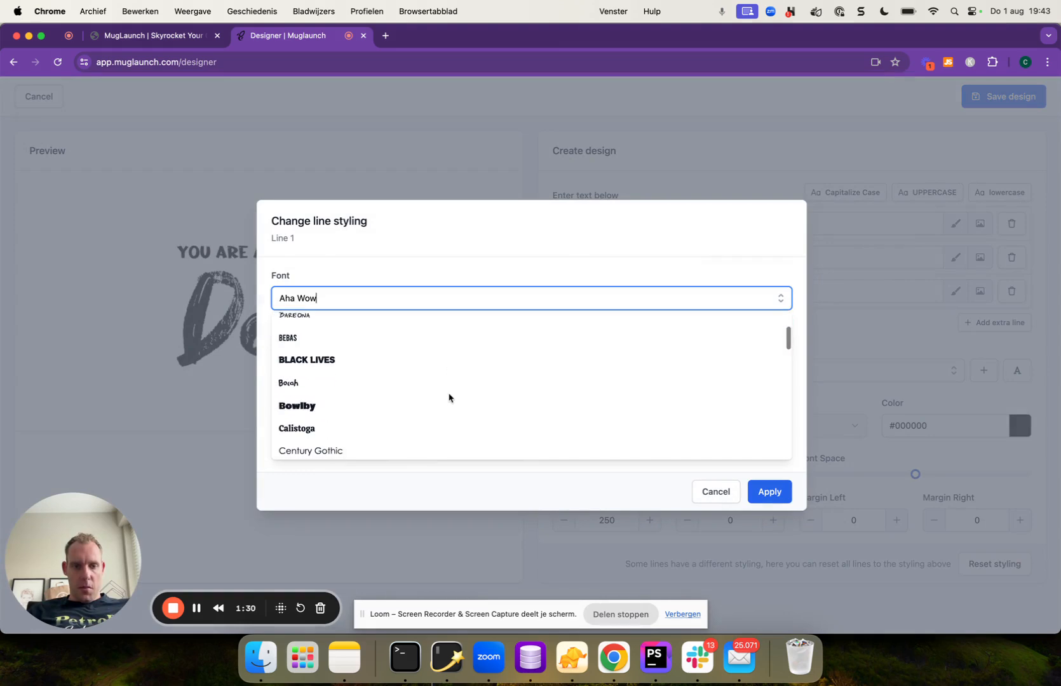
scroll(394, 395, down, 3)
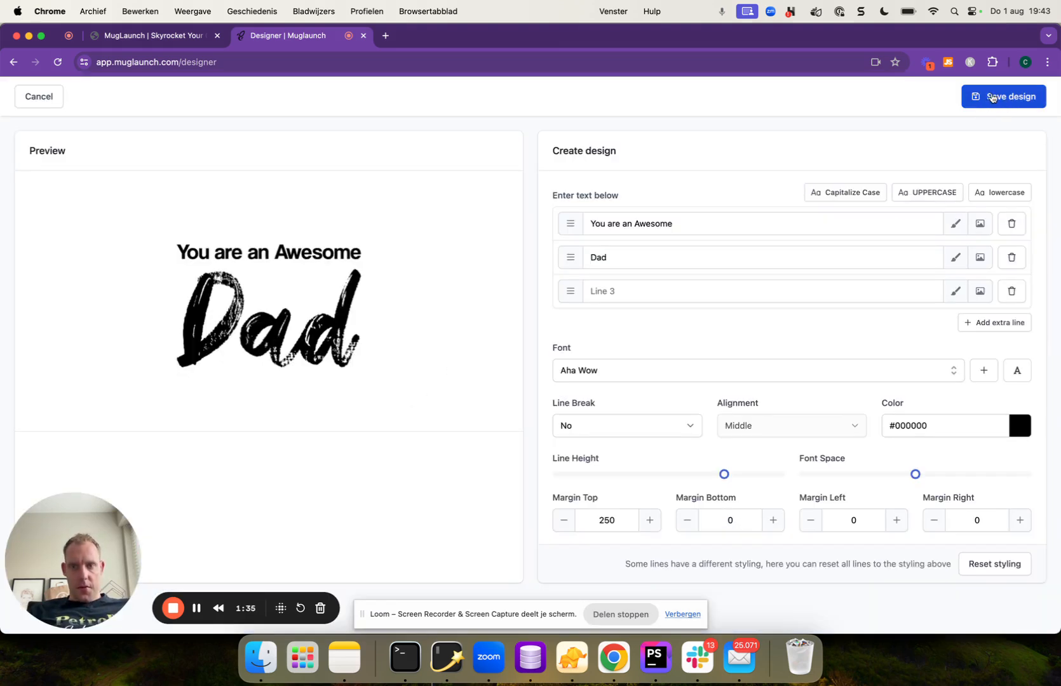
- Save the design as "You are an Awesome Dad" and open the overview of all designs
click(990, 97)
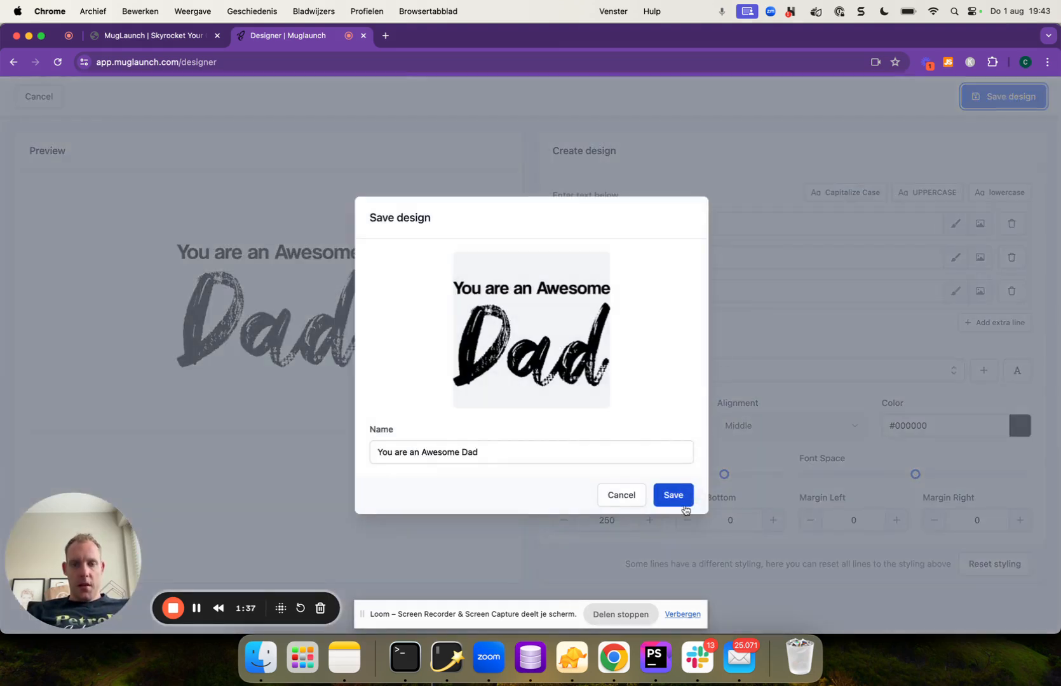
click(676, 496)
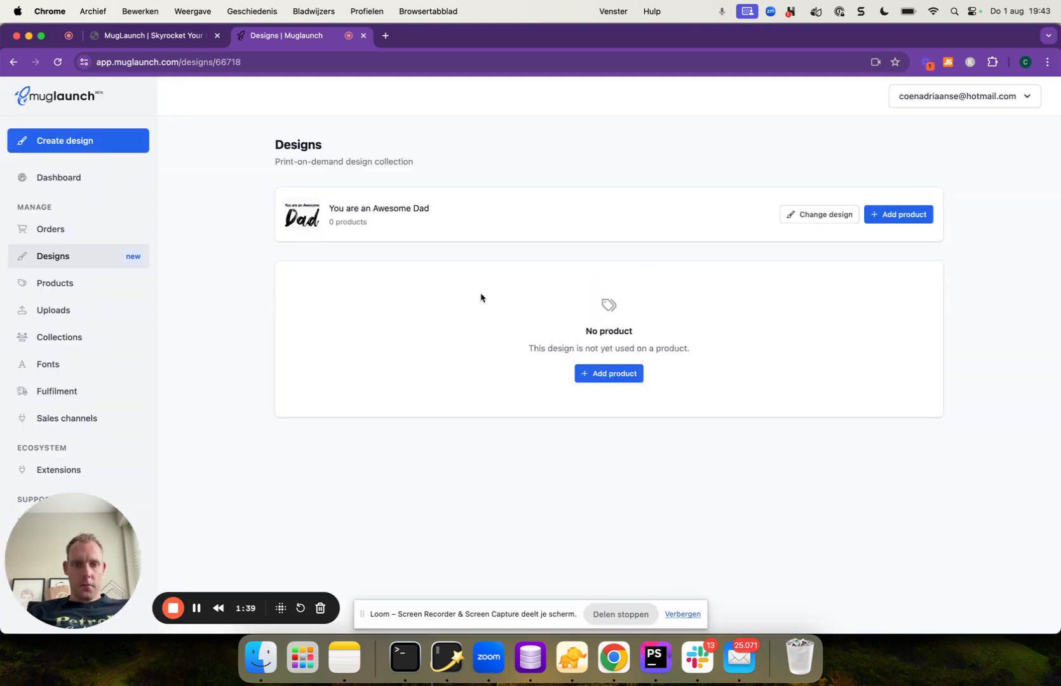
click(64, 252)
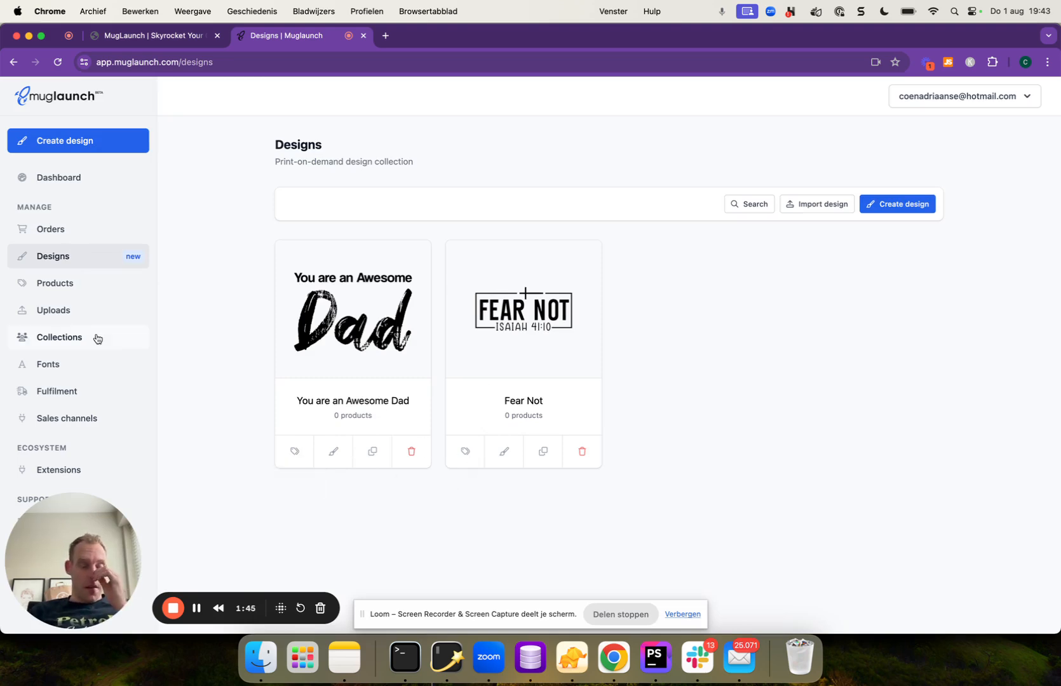
- Review the fulfilment instructions for connecting a CustomCat account, and return to the designs overview
click(75, 392)
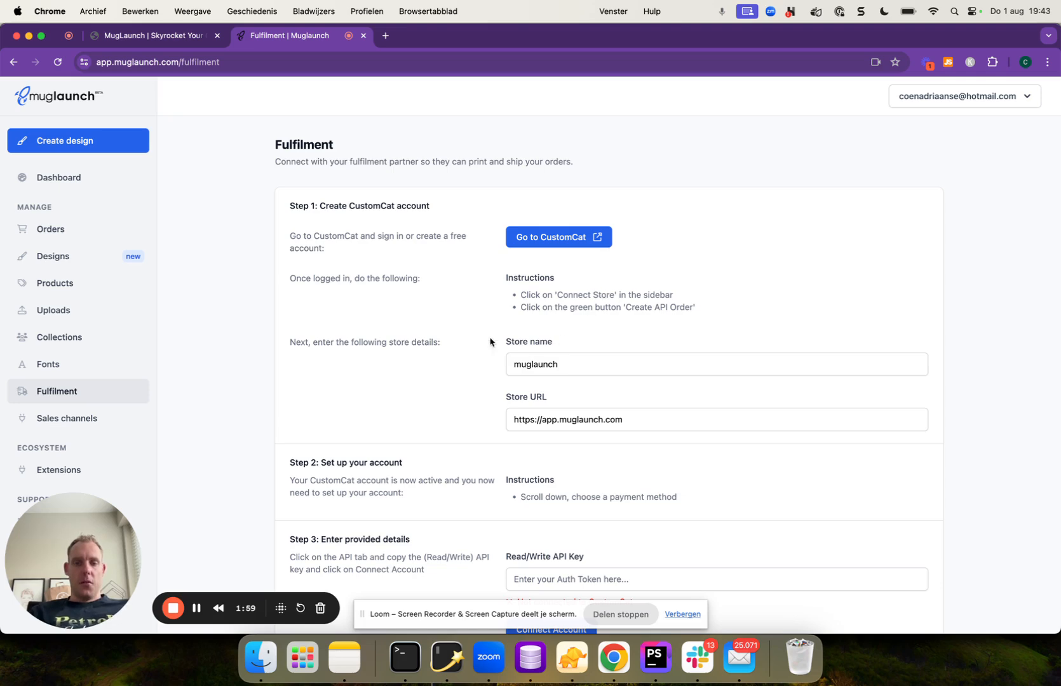
scroll(490, 342, down, 2)
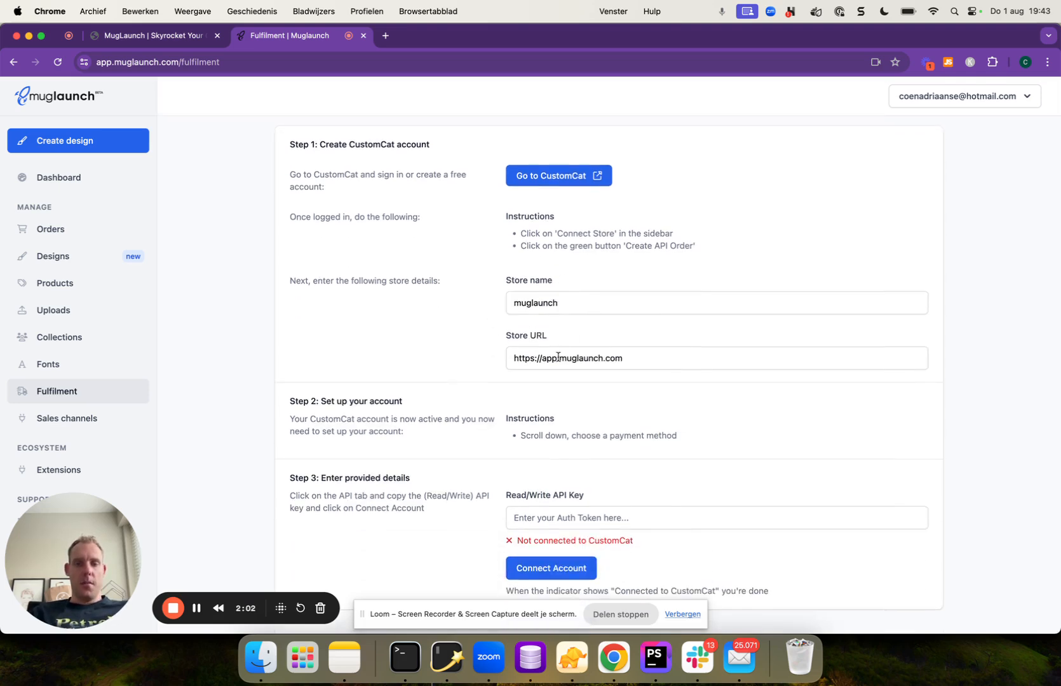
click(78, 257)
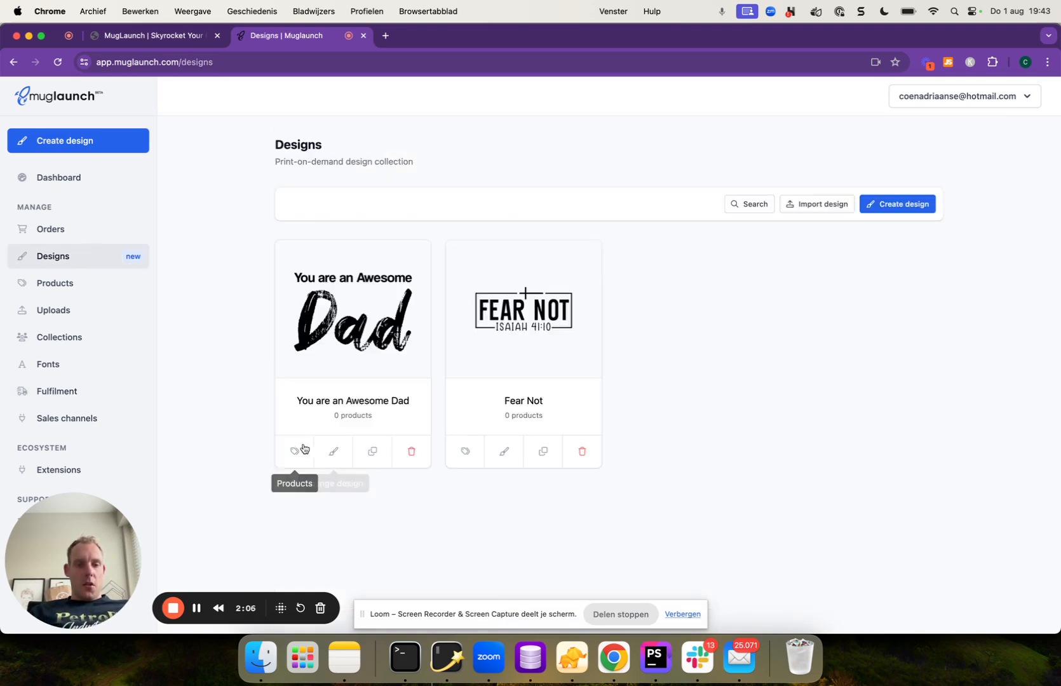
- Open the "First Names - Men" collection and look through its list of words
click(75, 343)
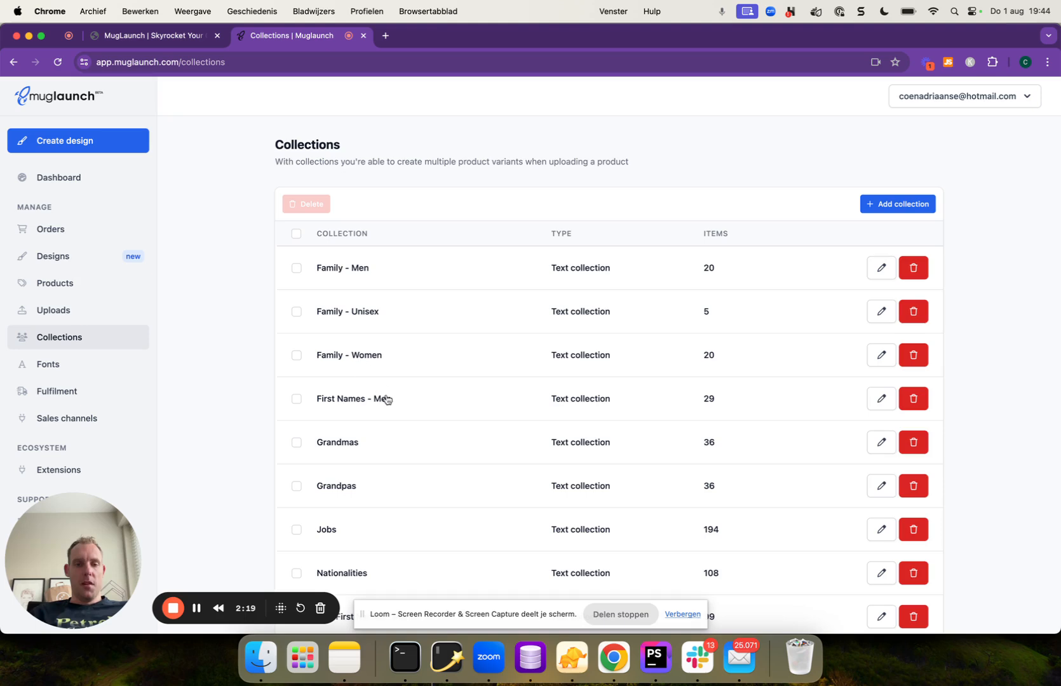
click(881, 406)
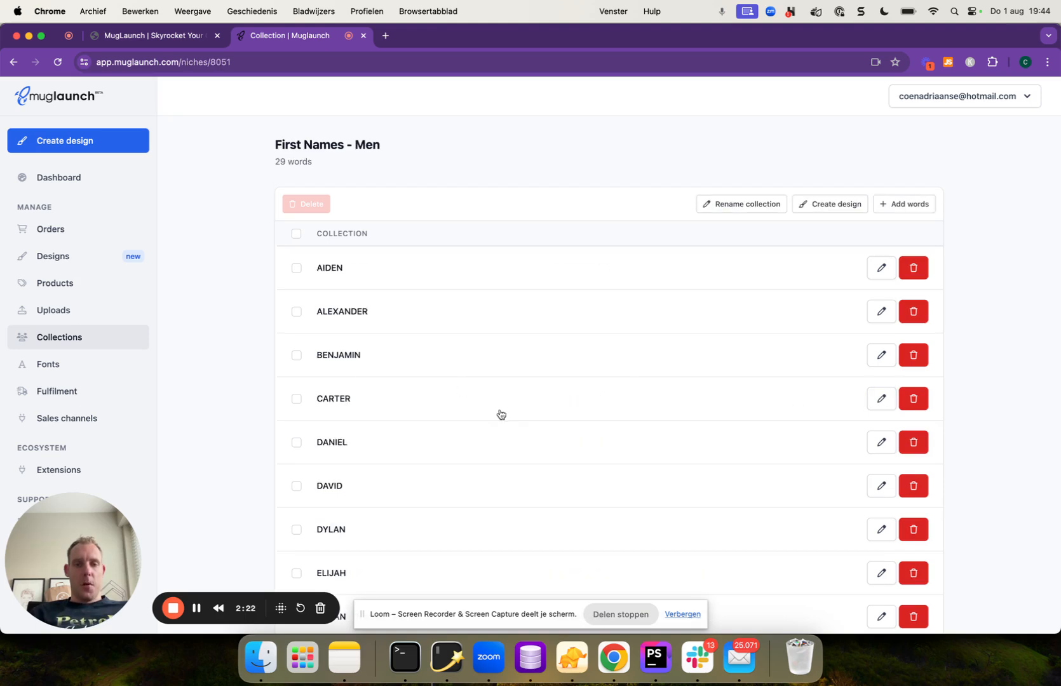
scroll(501, 414, down, 10)
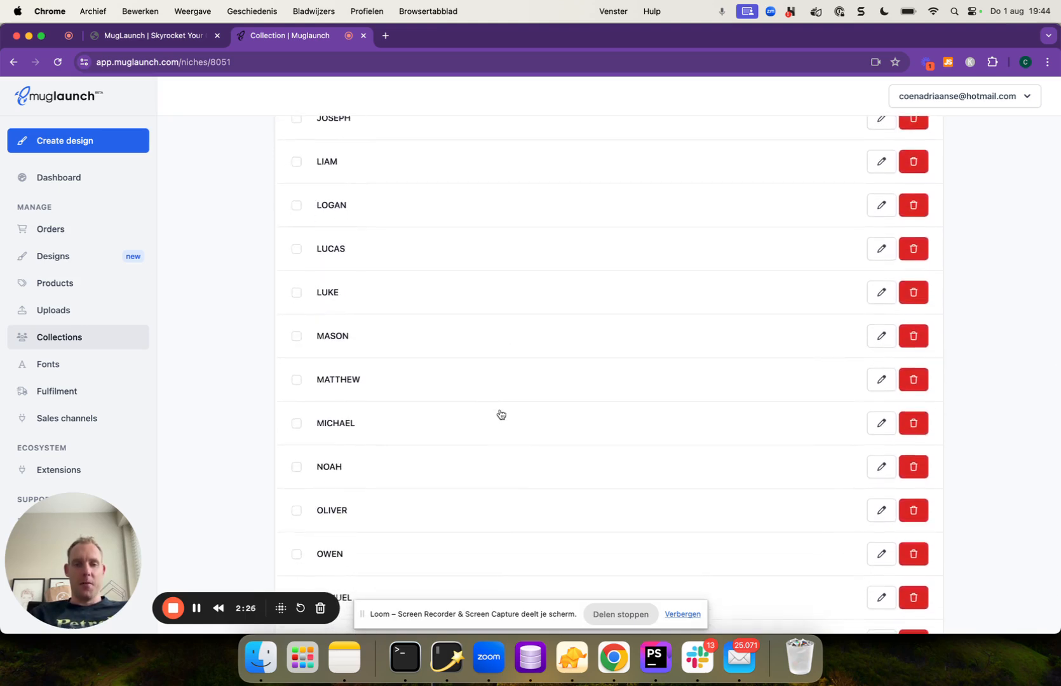
scroll(501, 414, down, 3)
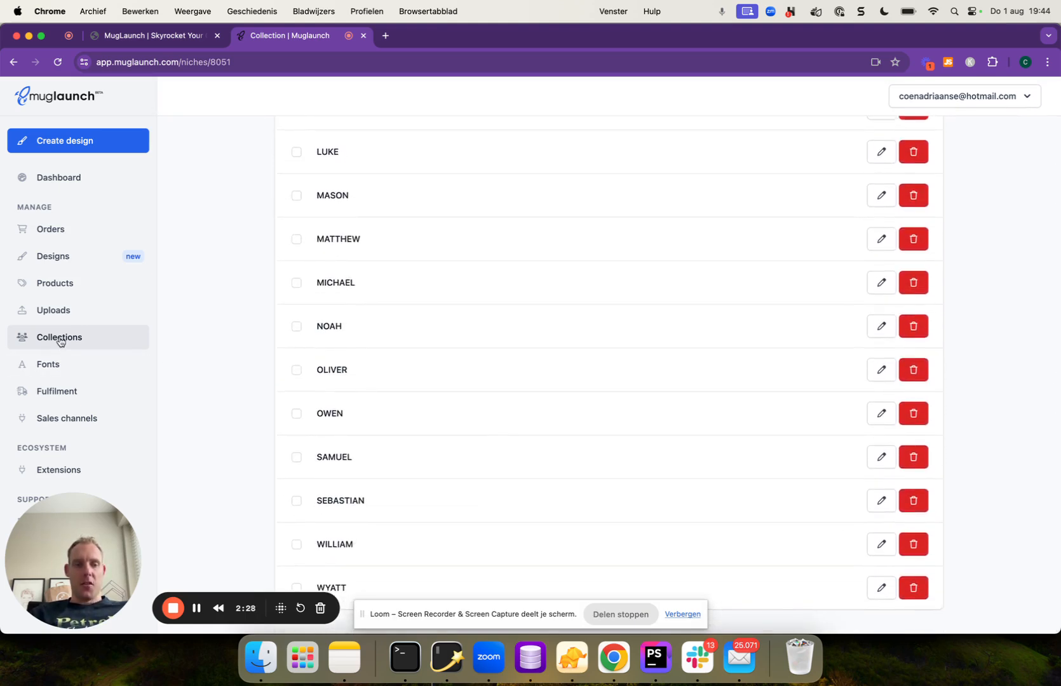
click(58, 340)
click(917, 203)
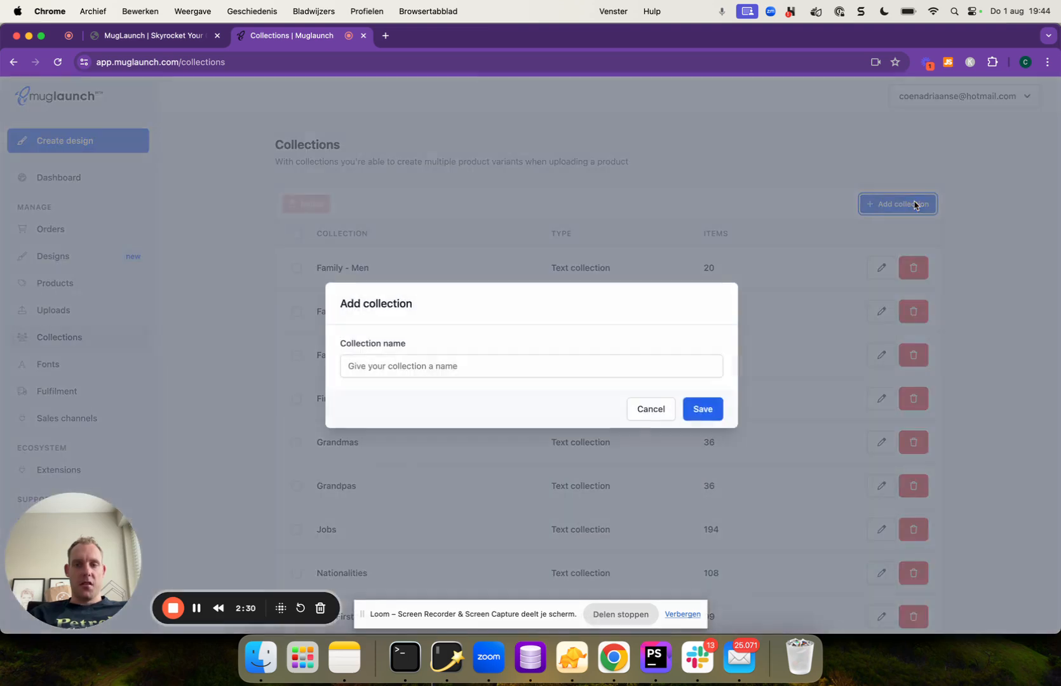
click(651, 407)
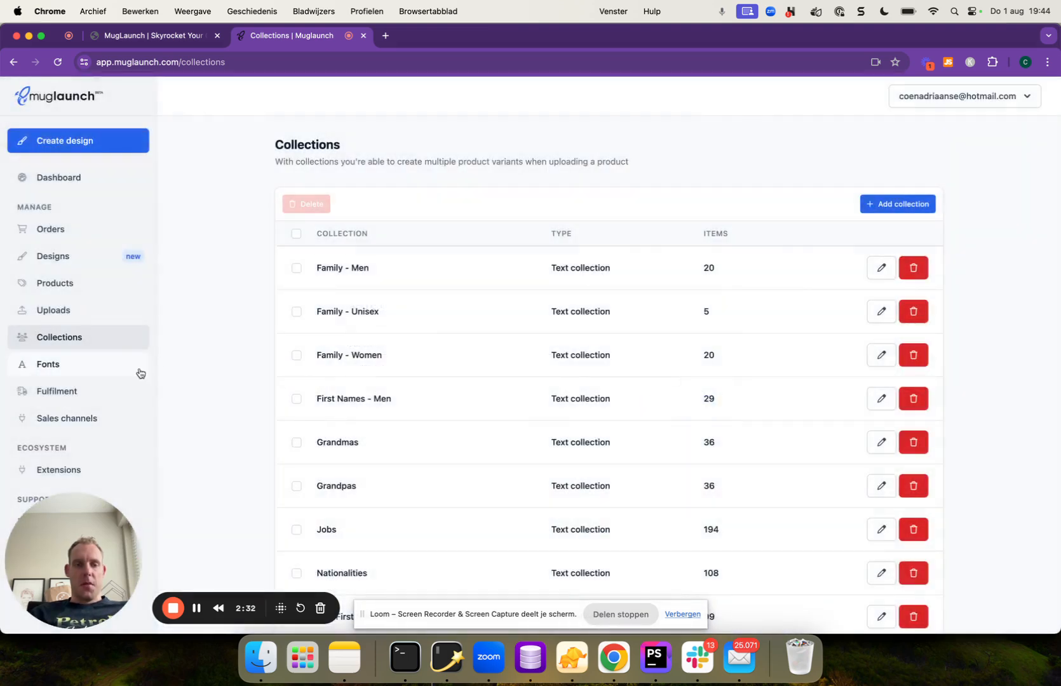
- Add the Mug product to the "You are an Awesome Dad" design
click(49, 287)
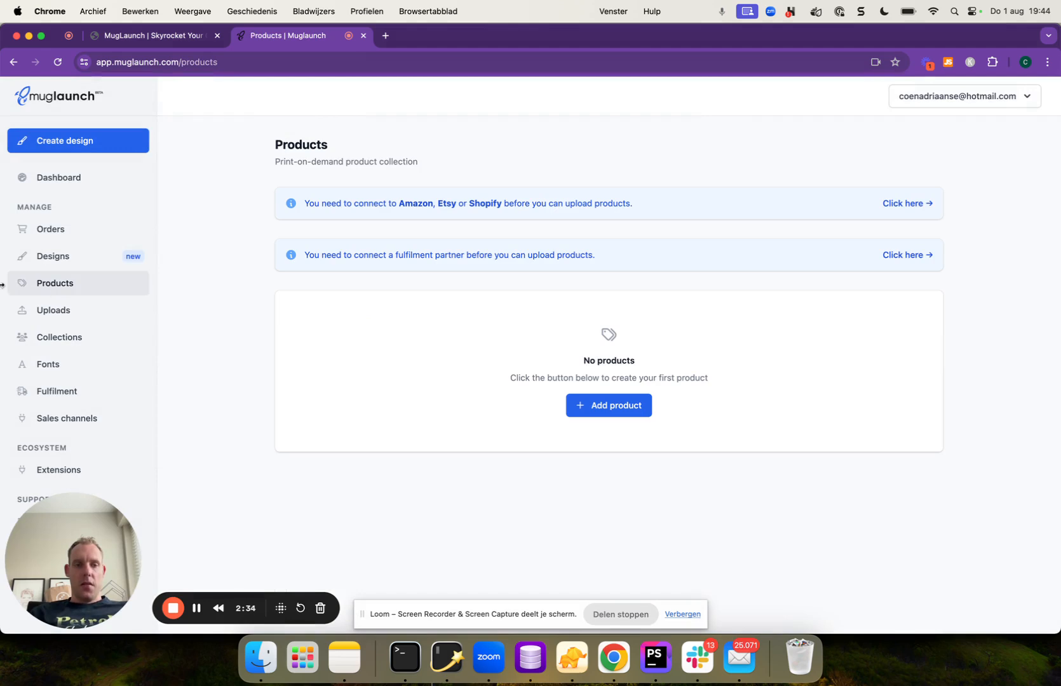
click(48, 257)
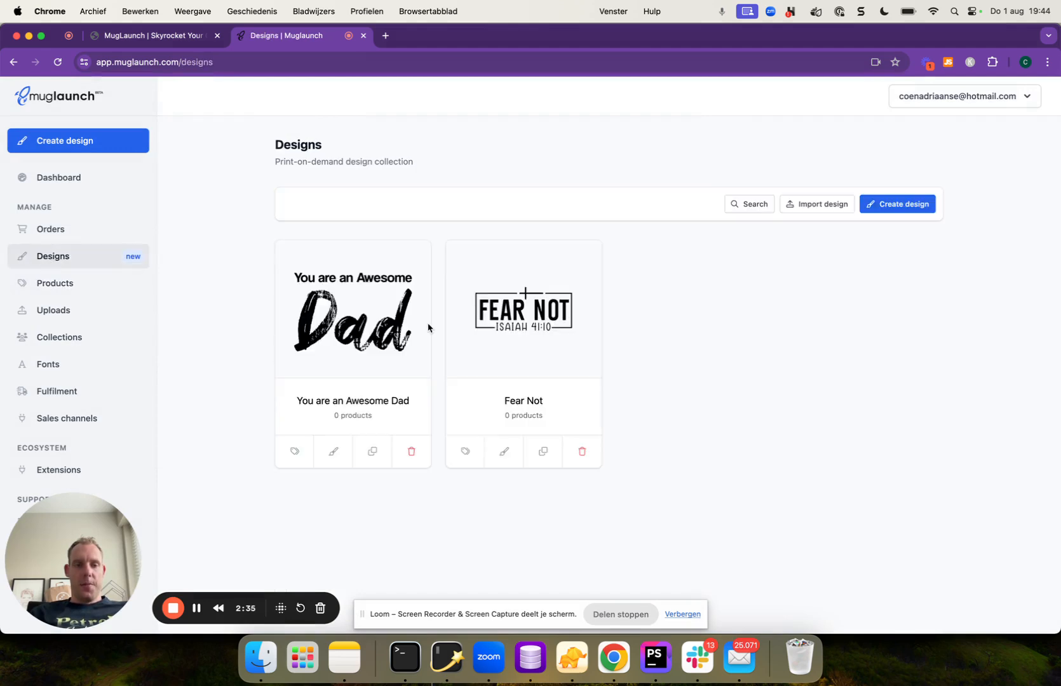
click(296, 459)
click(609, 376)
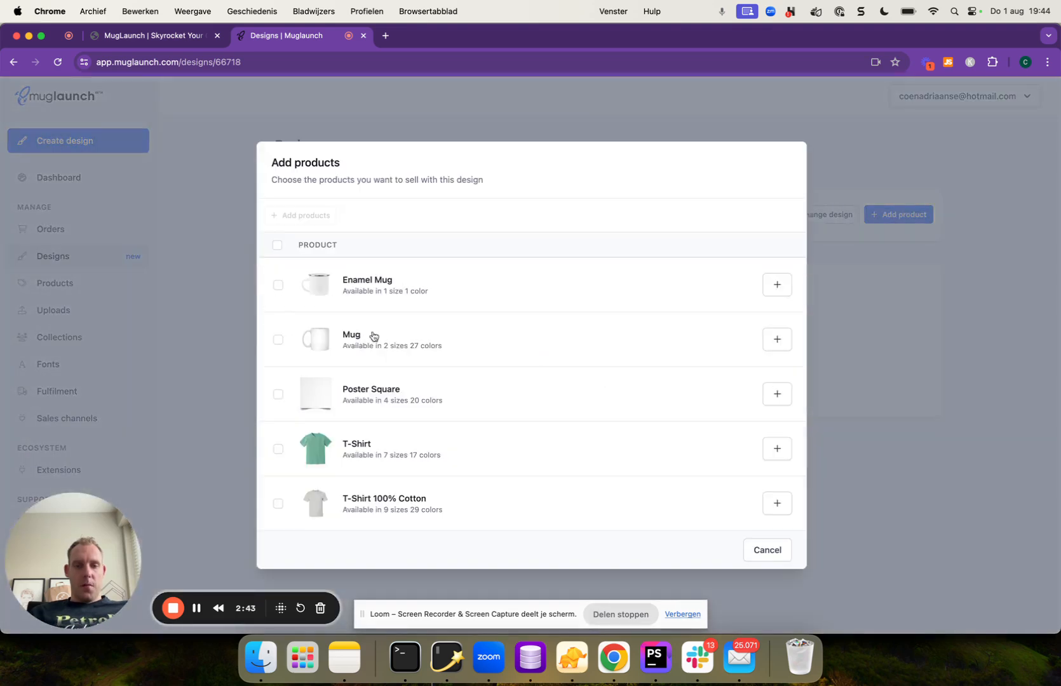
click(776, 342)
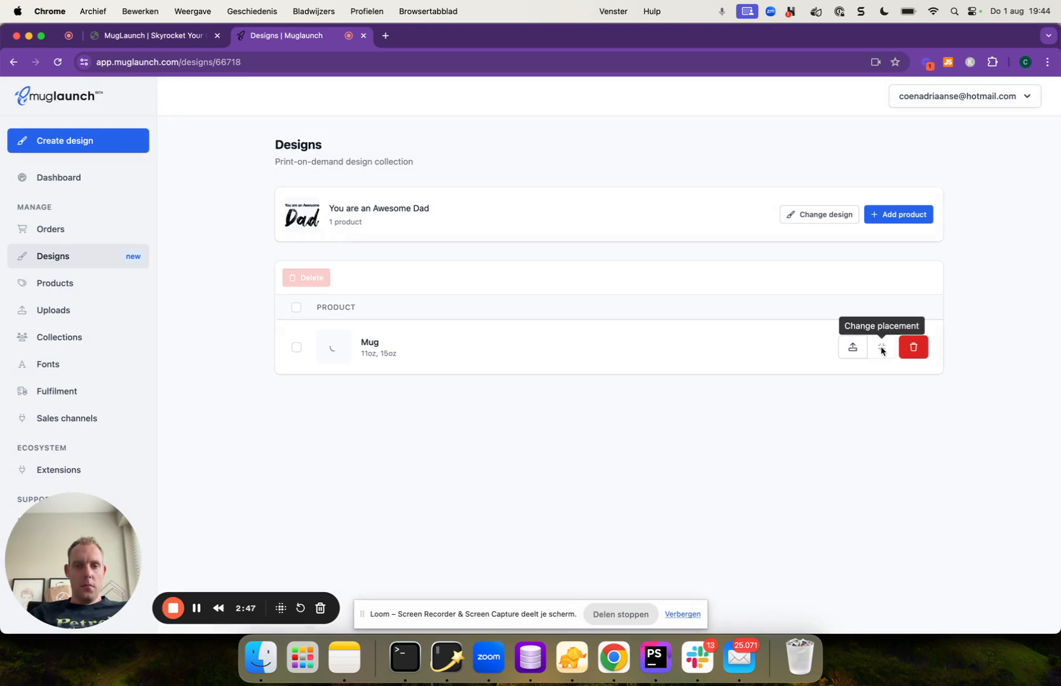
- Start uploading the mug to the sales channels and select Etsy.com as the channel to sell on
click(853, 347)
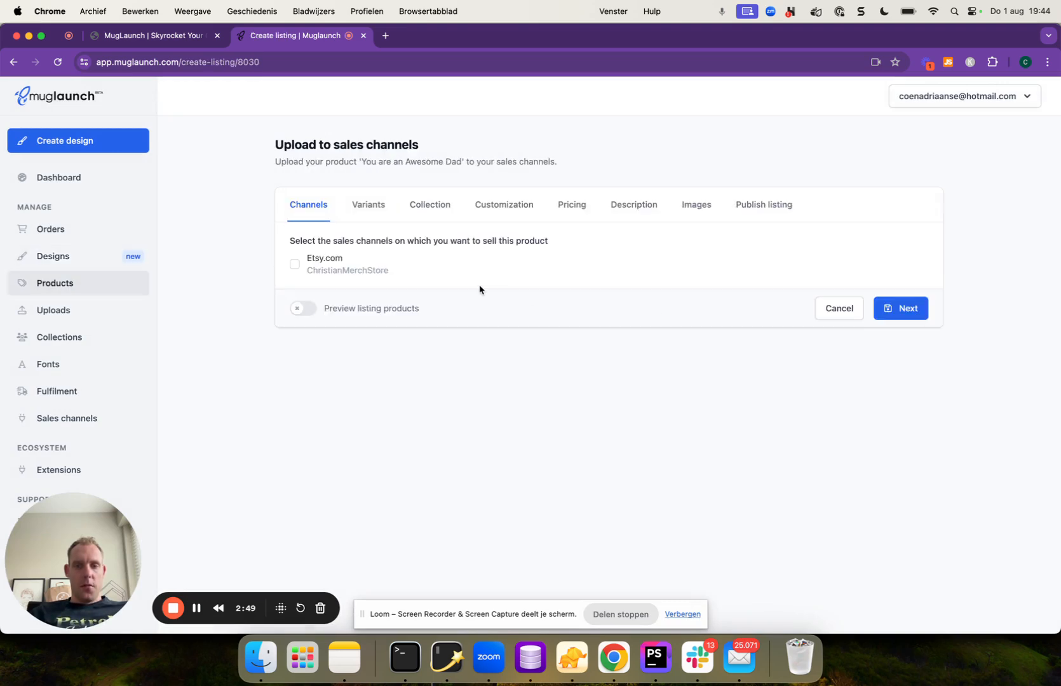
click(337, 262)
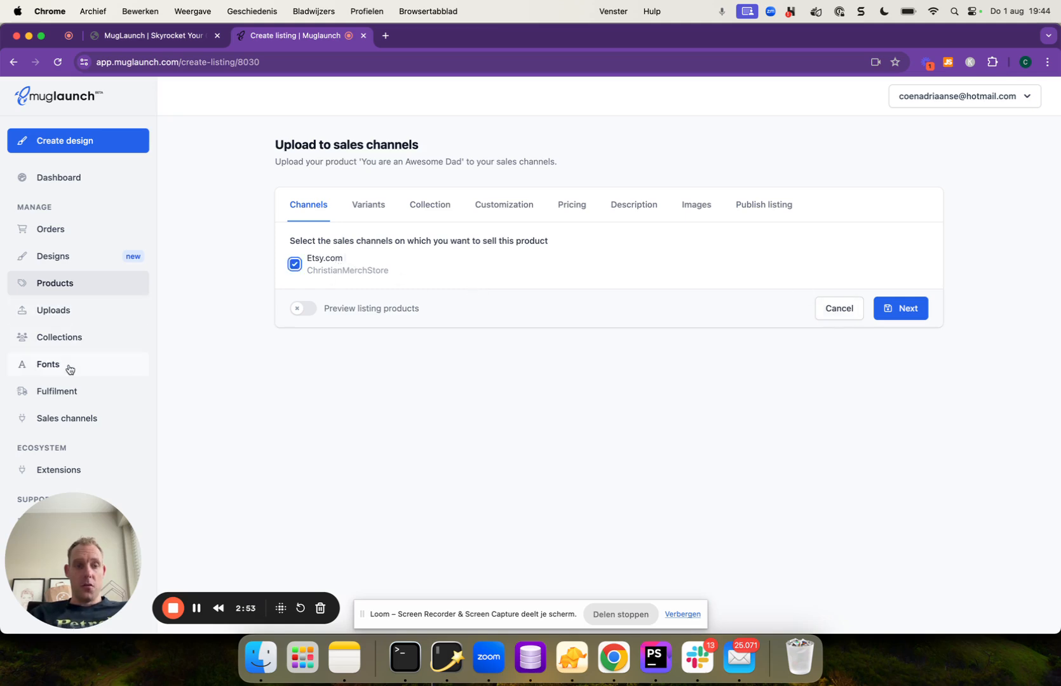
- Check the connected sales channels, and restart the "You are an Awesome Dad" mug upload with Etsy.com as the channel
click(56, 416)
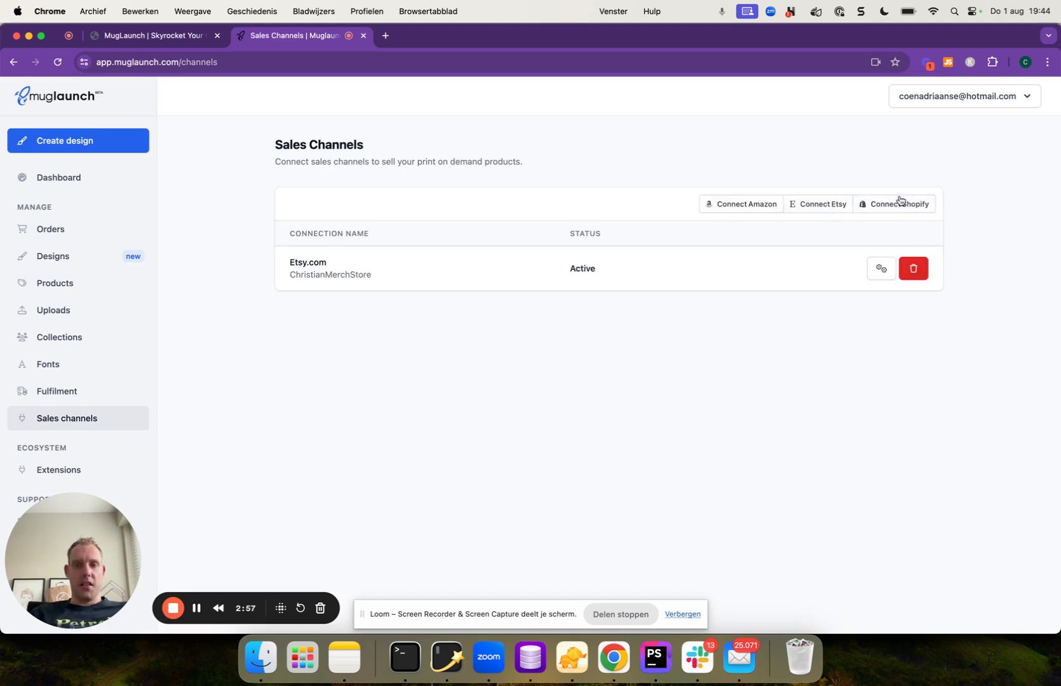
click(54, 286)
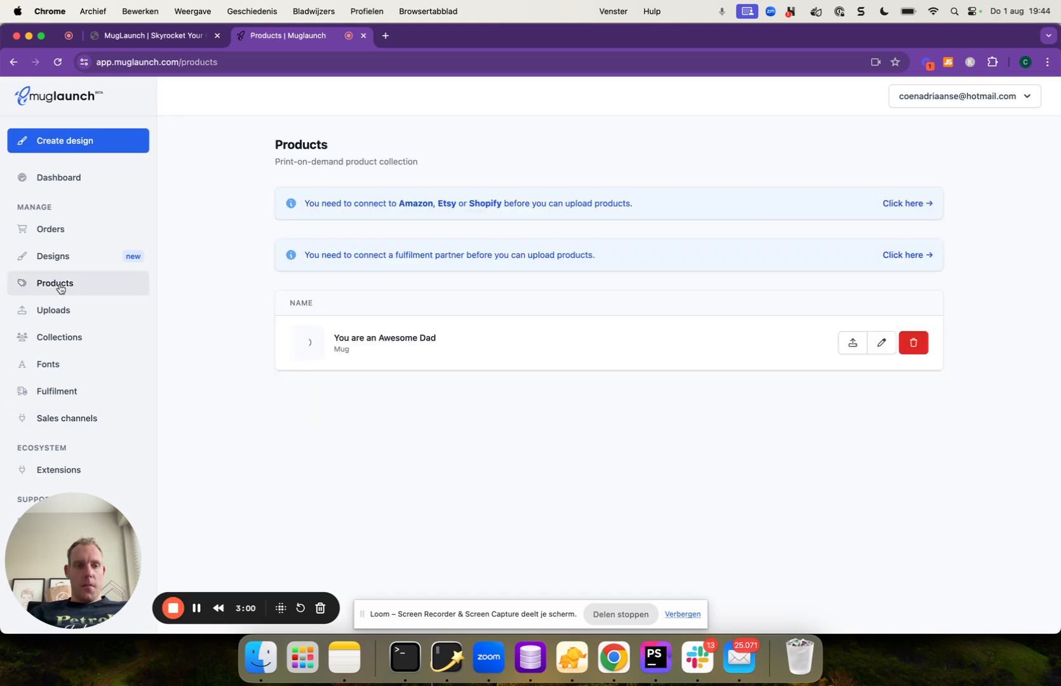
click(850, 347)
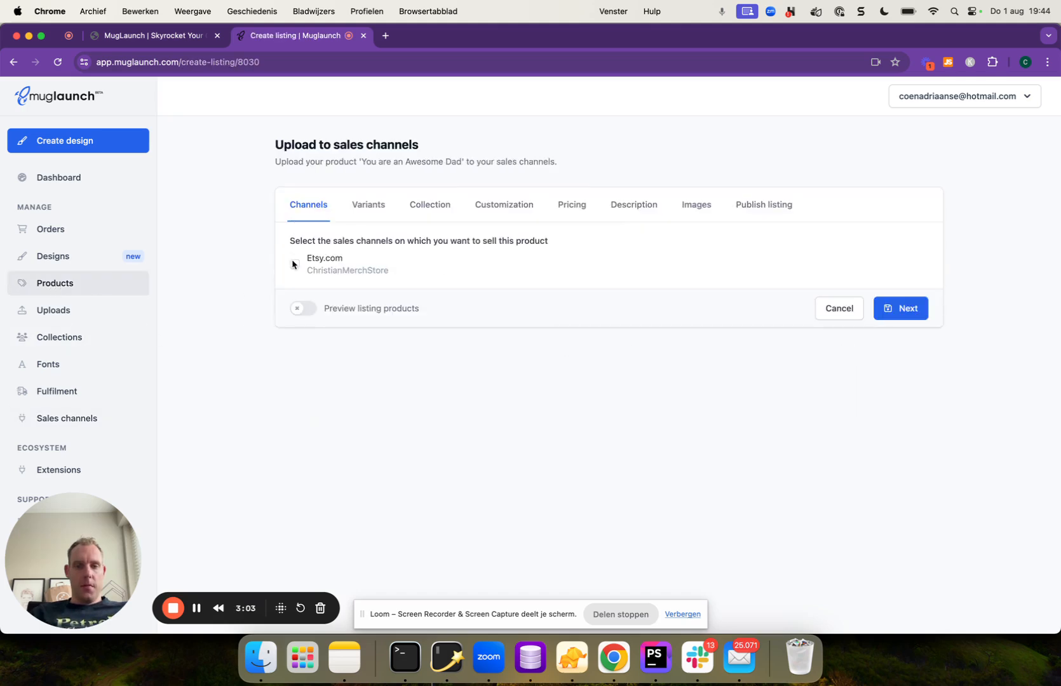
click(294, 264)
click(900, 308)
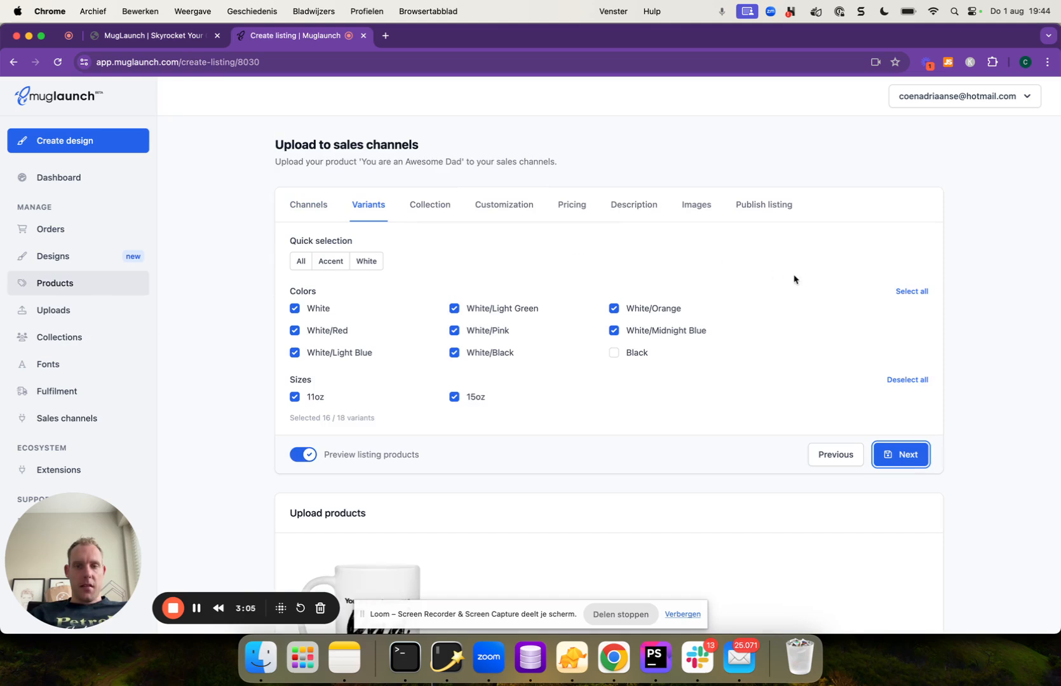
- Limit the mug variants to the White color in the 11oz and 15oz sizes, and continue to the collection settings
click(905, 292)
click(379, 315)
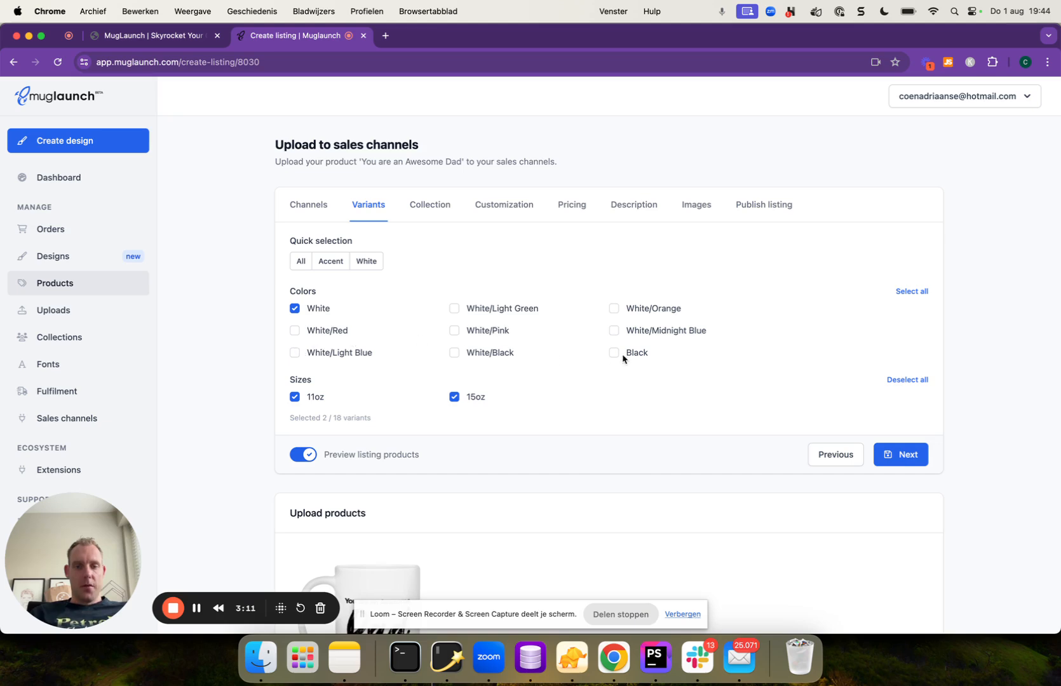
click(914, 460)
- Use the Jobs collection for the listing and set "dad" as the design text it replaces
click(593, 267)
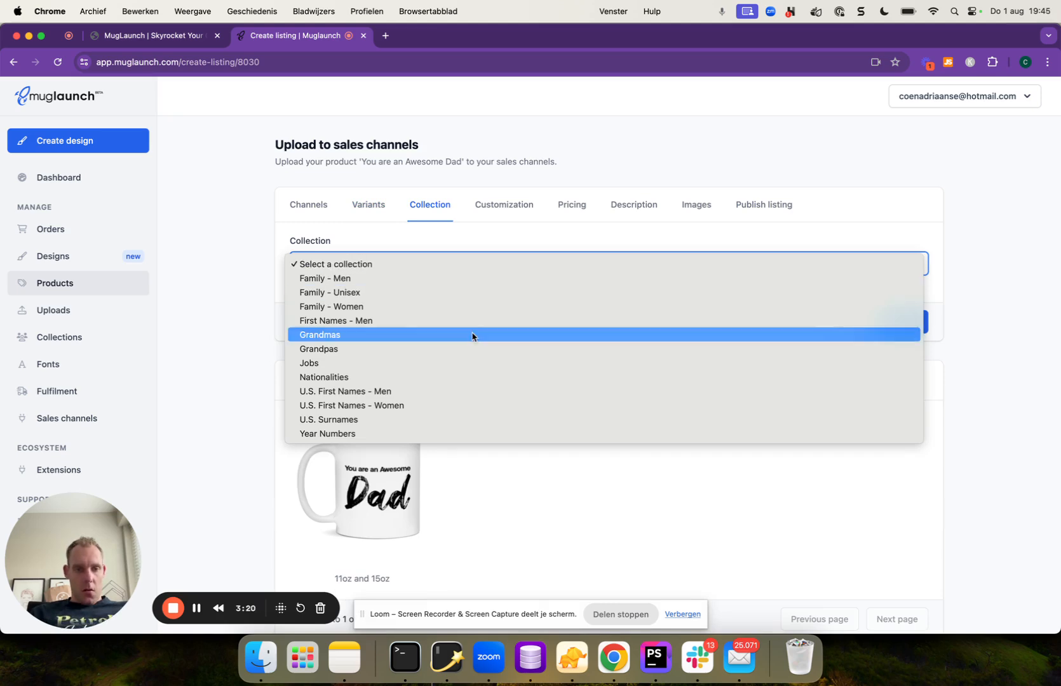
click(463, 349)
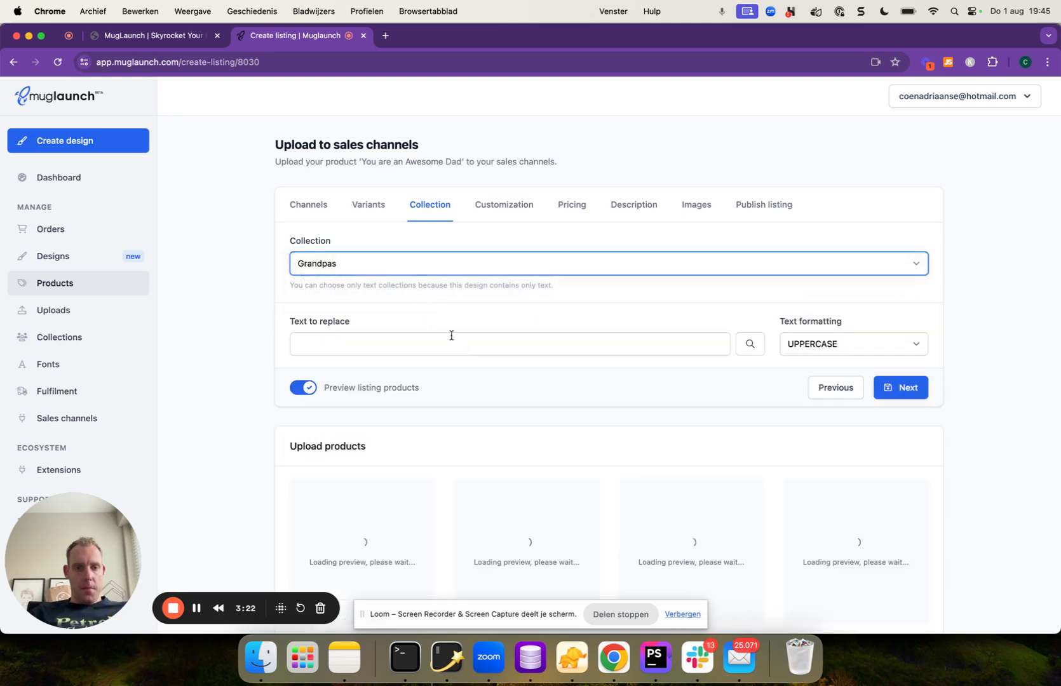
click(407, 267)
click(393, 278)
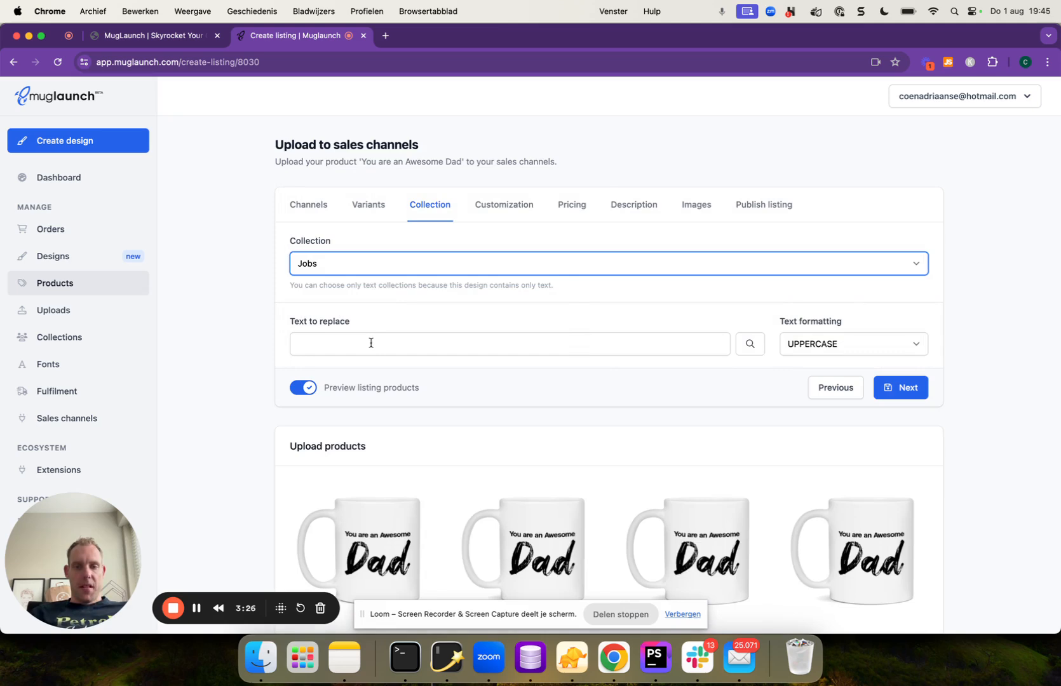
click(750, 345)
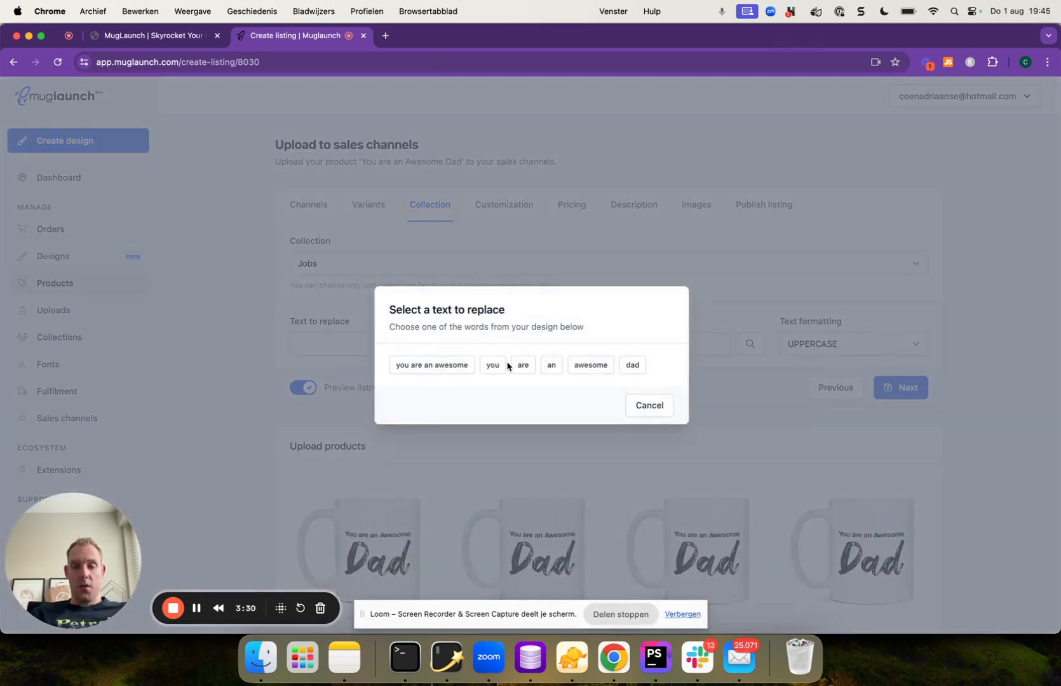
click(632, 366)
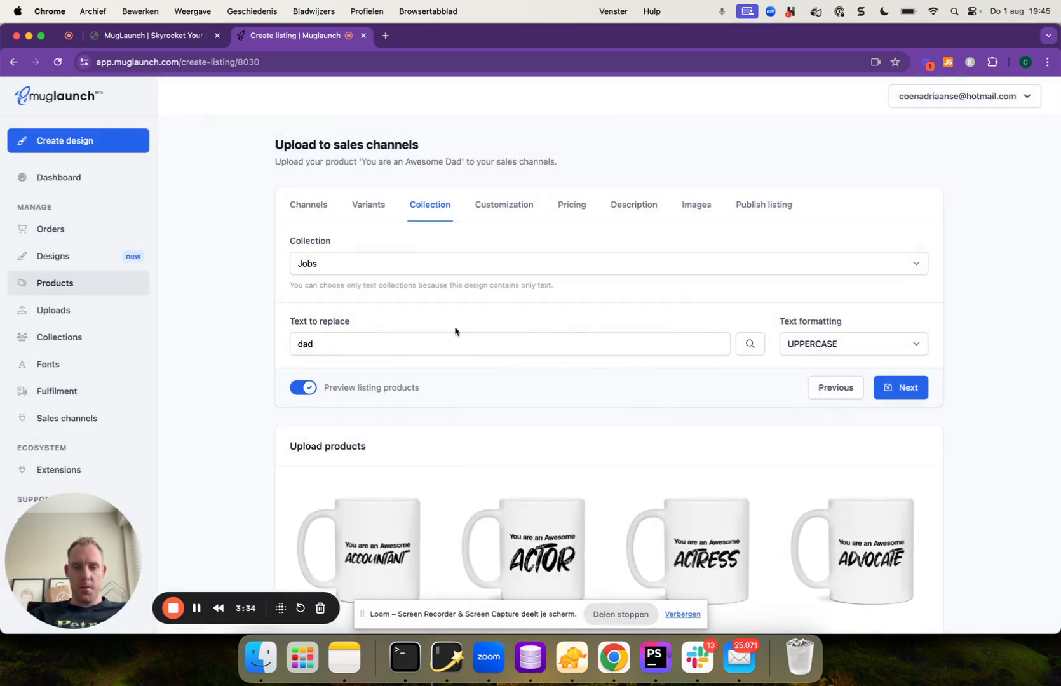
- Try the Capitalize Case and lowercase text formatting on the job names, and return the formatting to UPPERCASE
scroll(455, 331, down, 3)
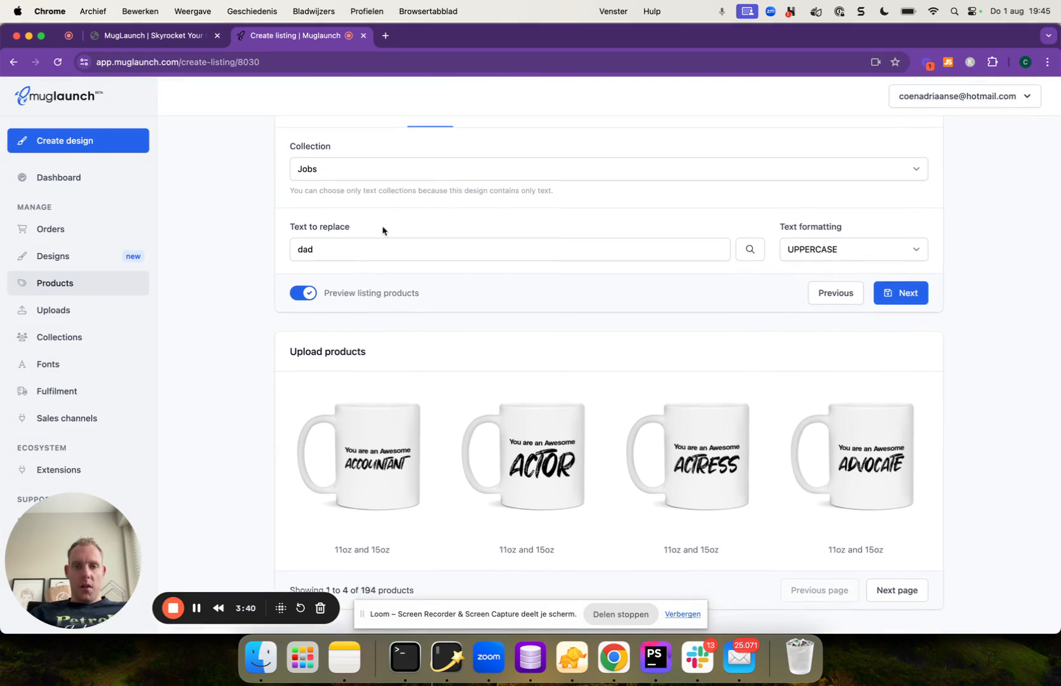
click(802, 251)
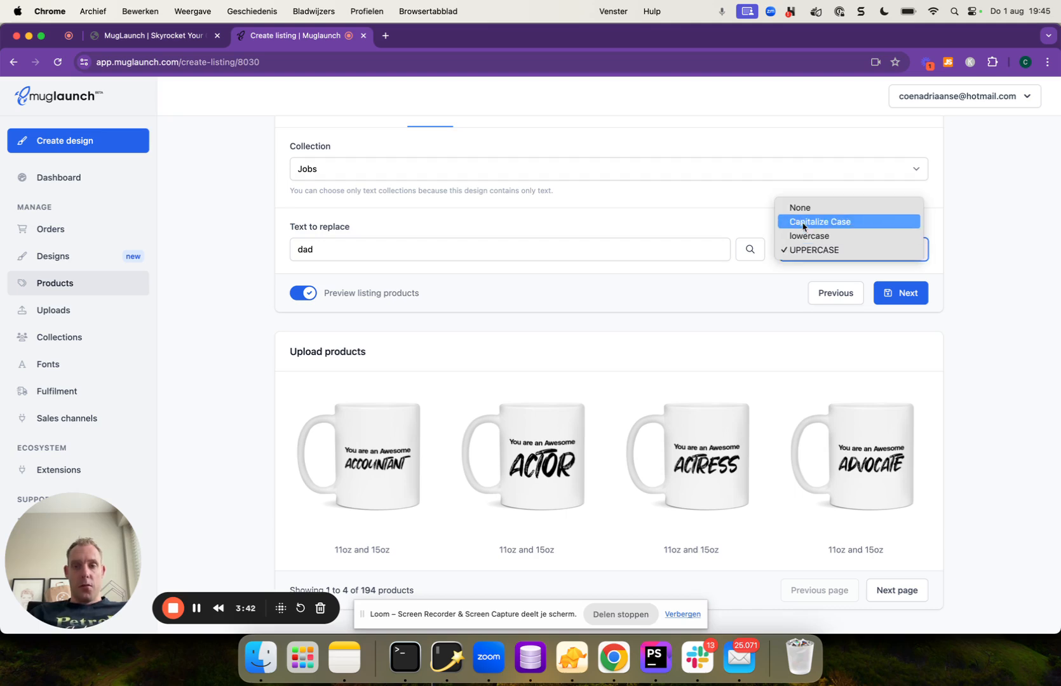
click(802, 222)
click(808, 281)
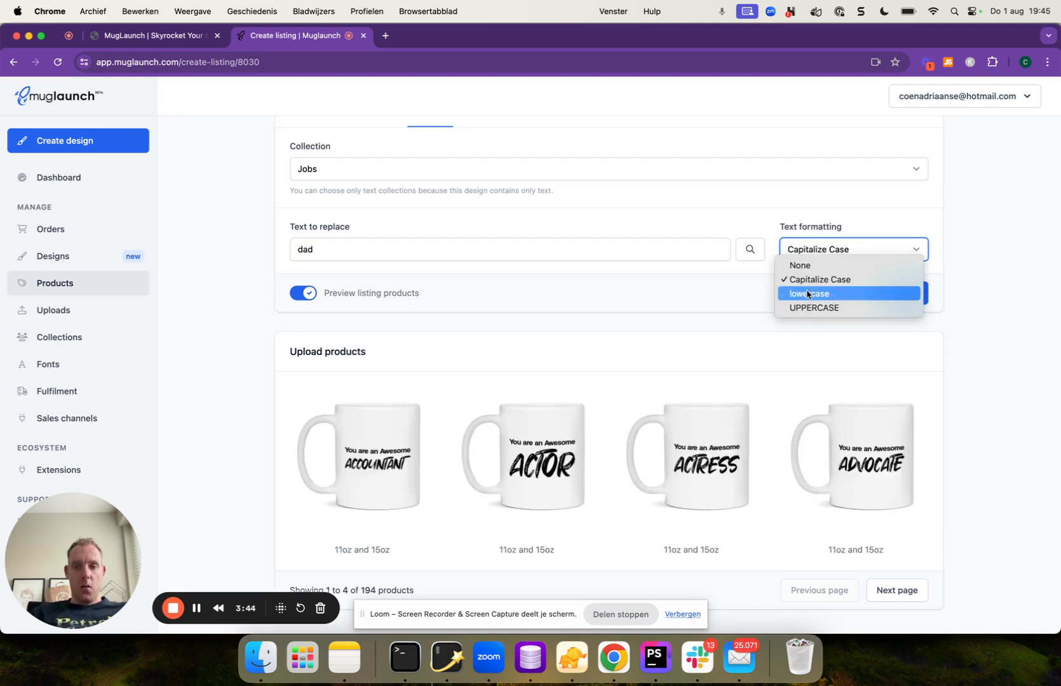
click(806, 291)
click(812, 280)
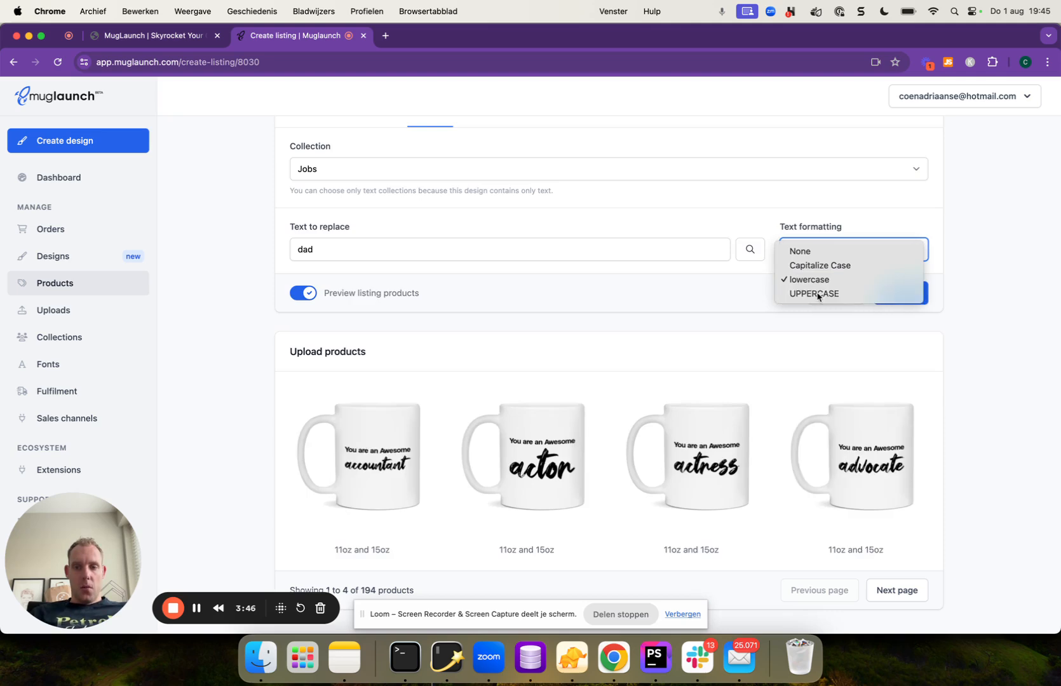
click(817, 295)
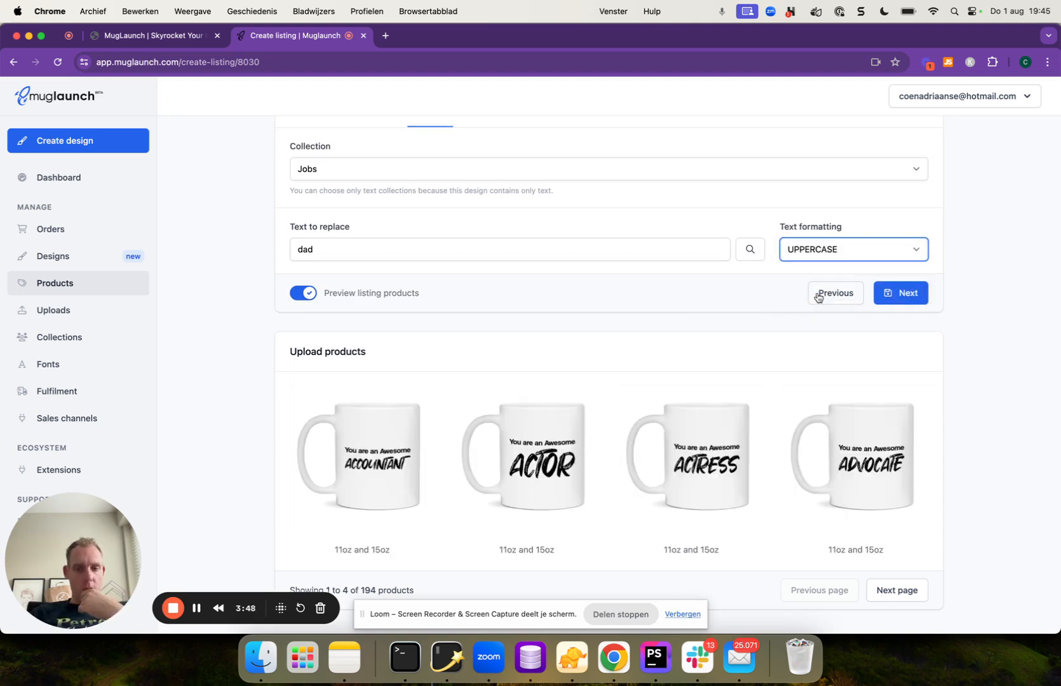
- Continue through the Customization section without adding any personalization fields and proceed to Pricing
click(889, 300)
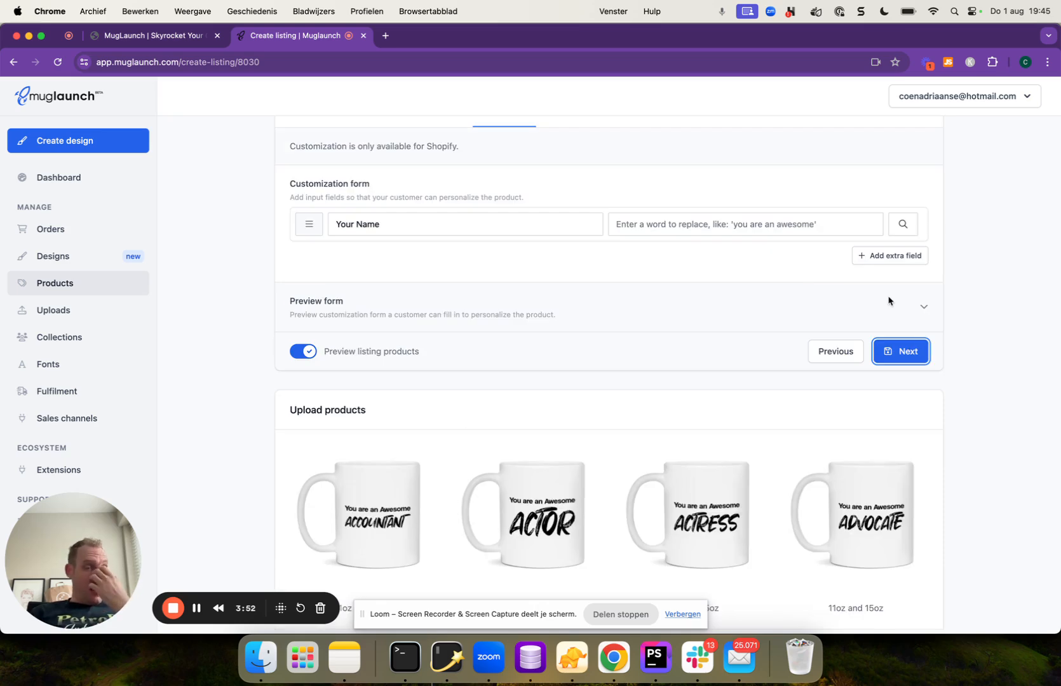
scroll(888, 300, up, 3)
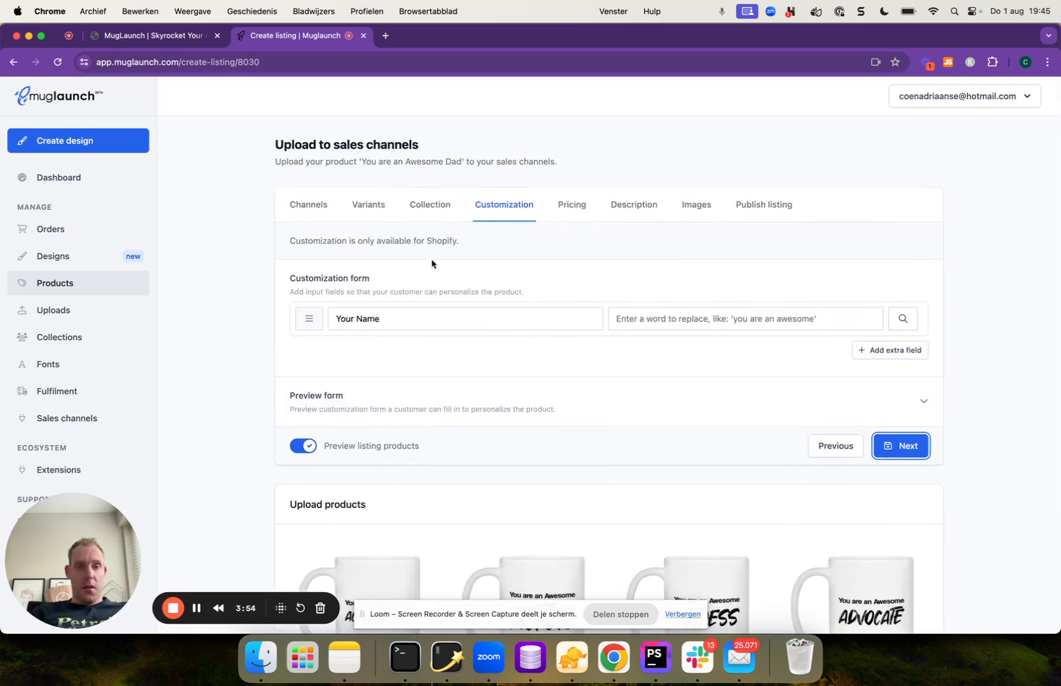
double_click(433, 241)
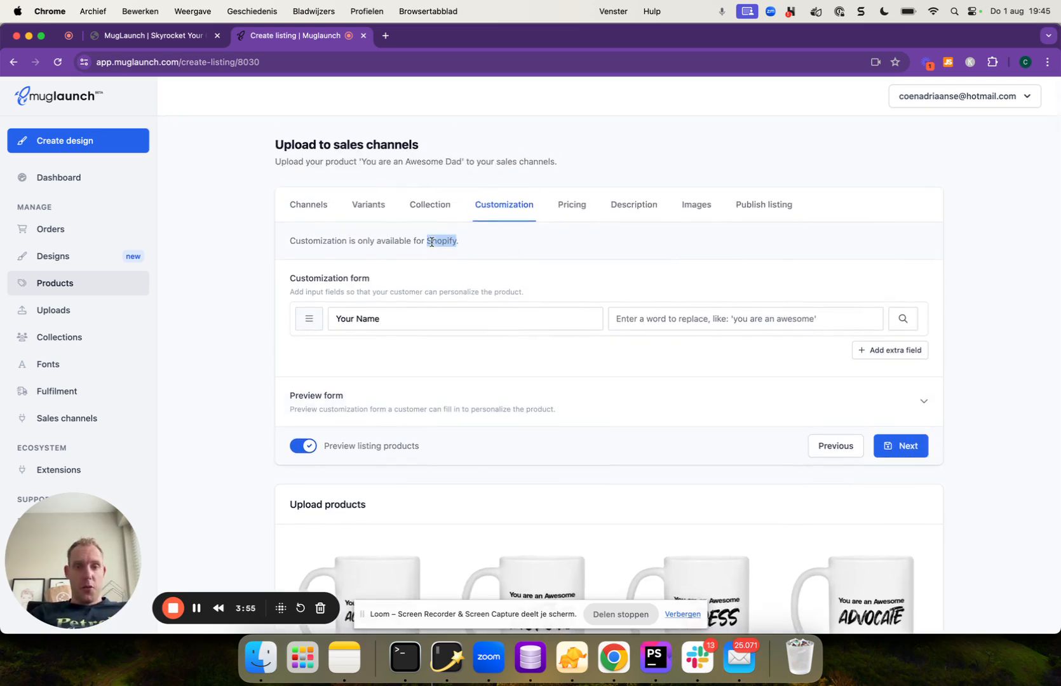
click(904, 451)
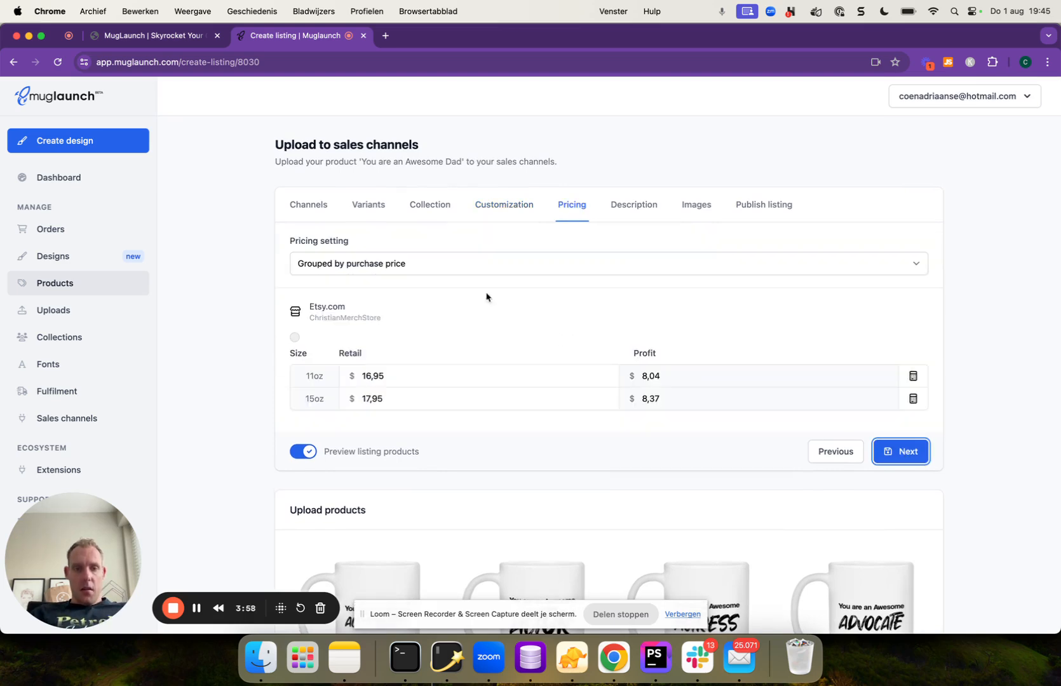
- Review the available pricing setting options, the selected variants, and the retail prices and profits per mug size
click(393, 263)
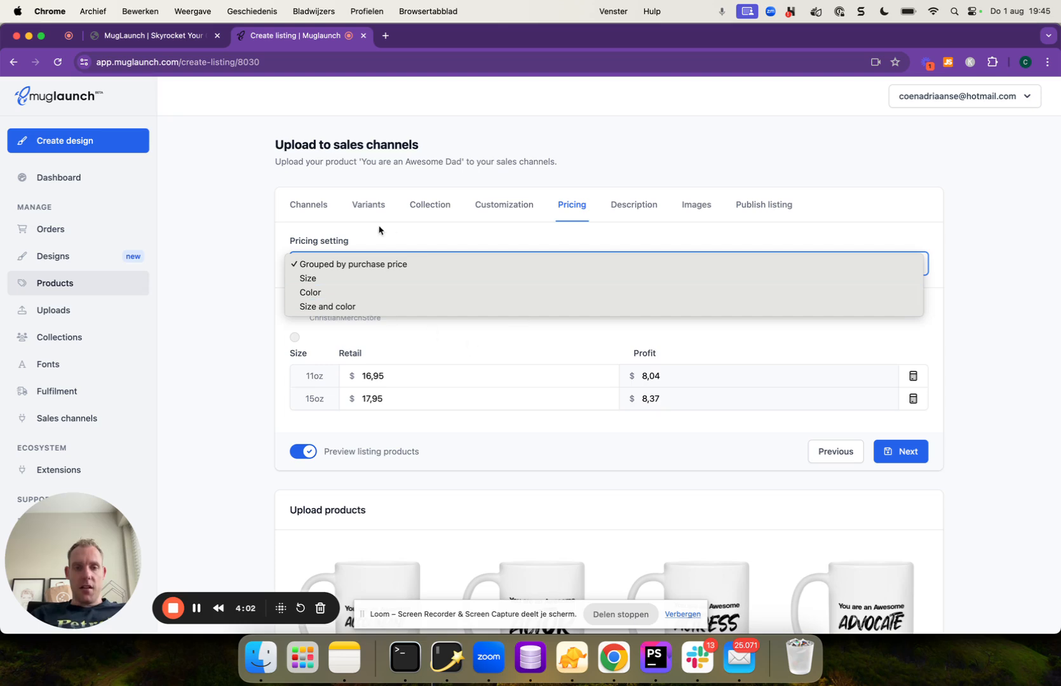
click(368, 204)
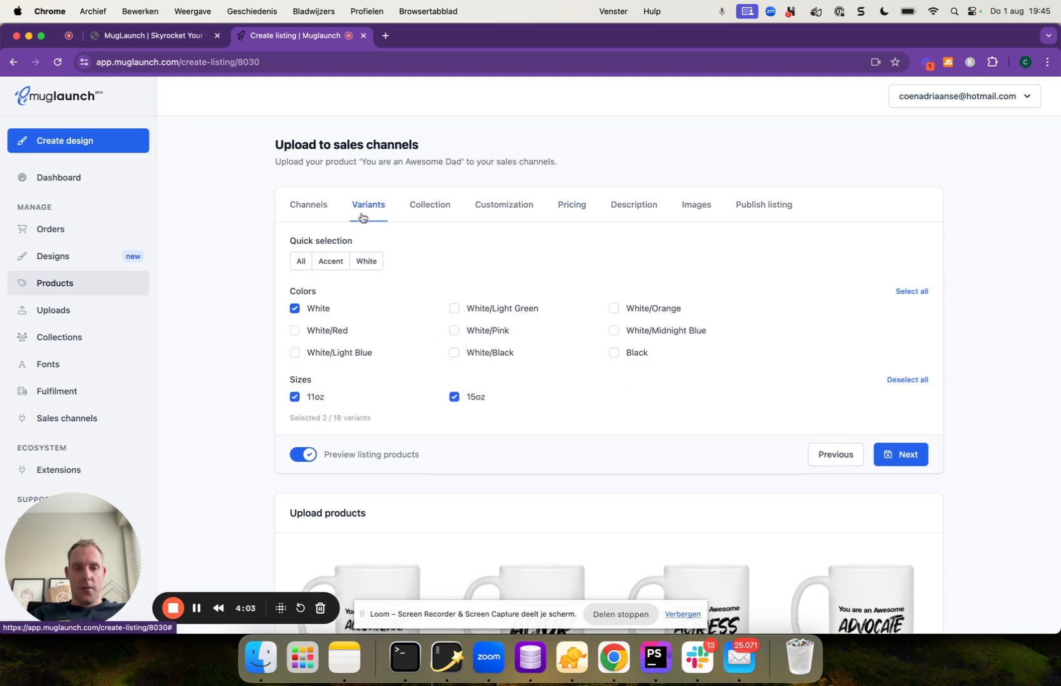
click(580, 206)
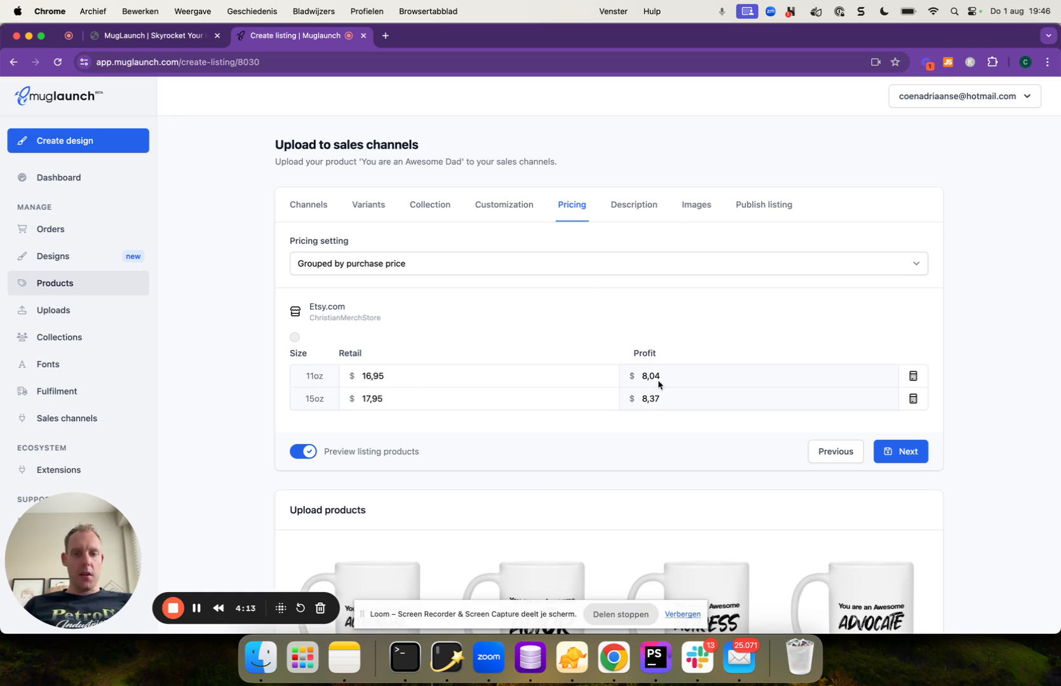
- Generate the listing's title, description and keywords with smart tags, and check the resulting titles in the product preview
click(634, 206)
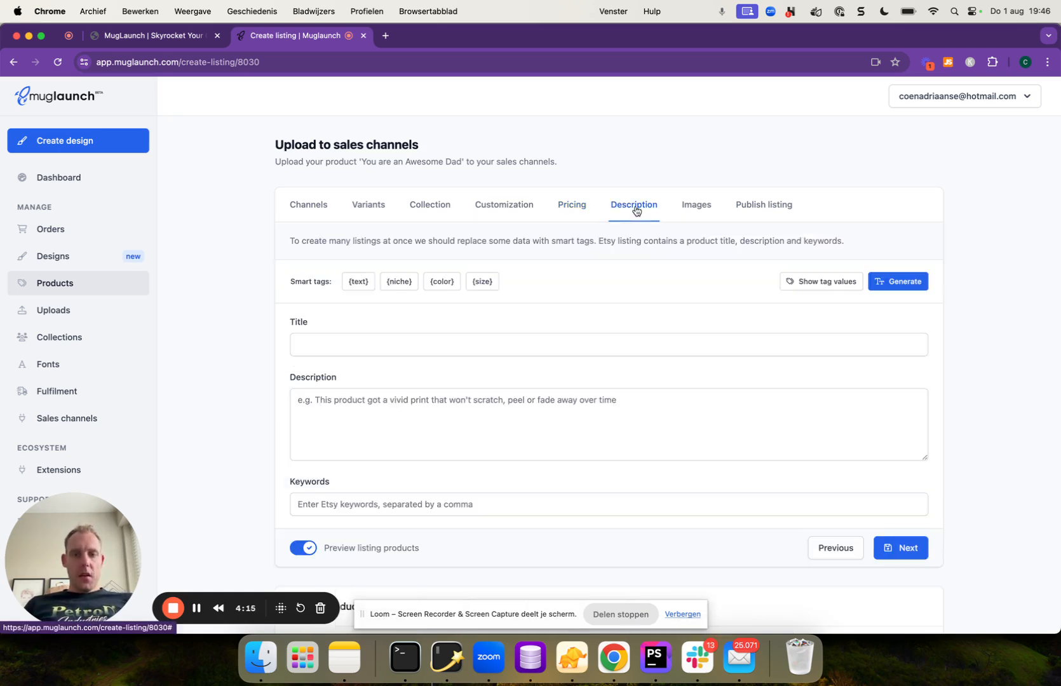
click(898, 282)
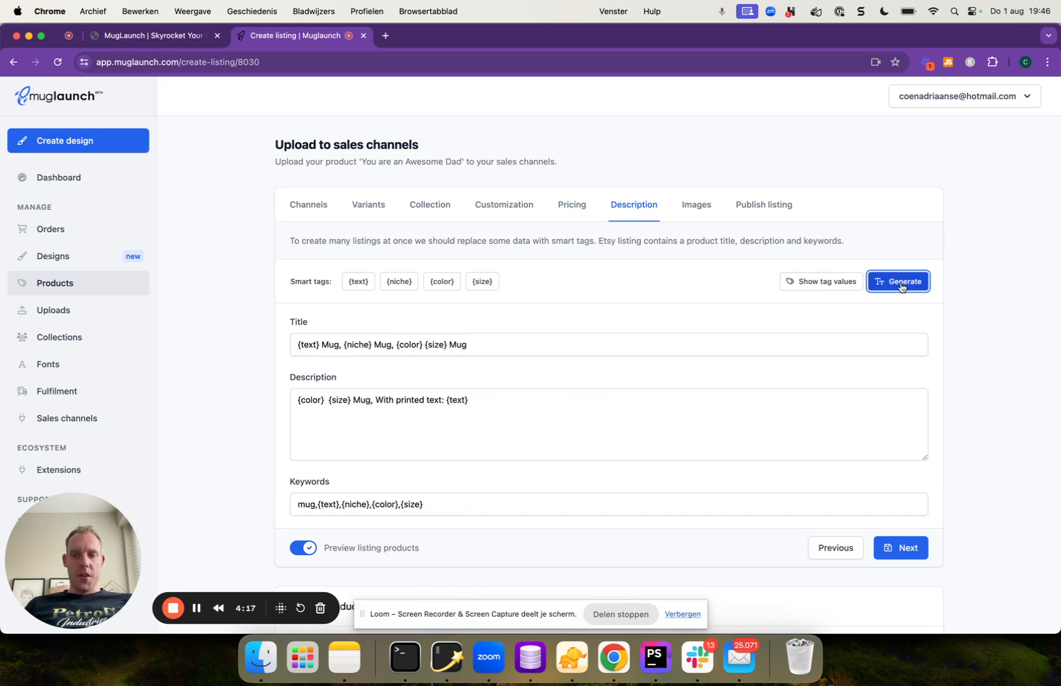
scroll(430, 362, down, 5)
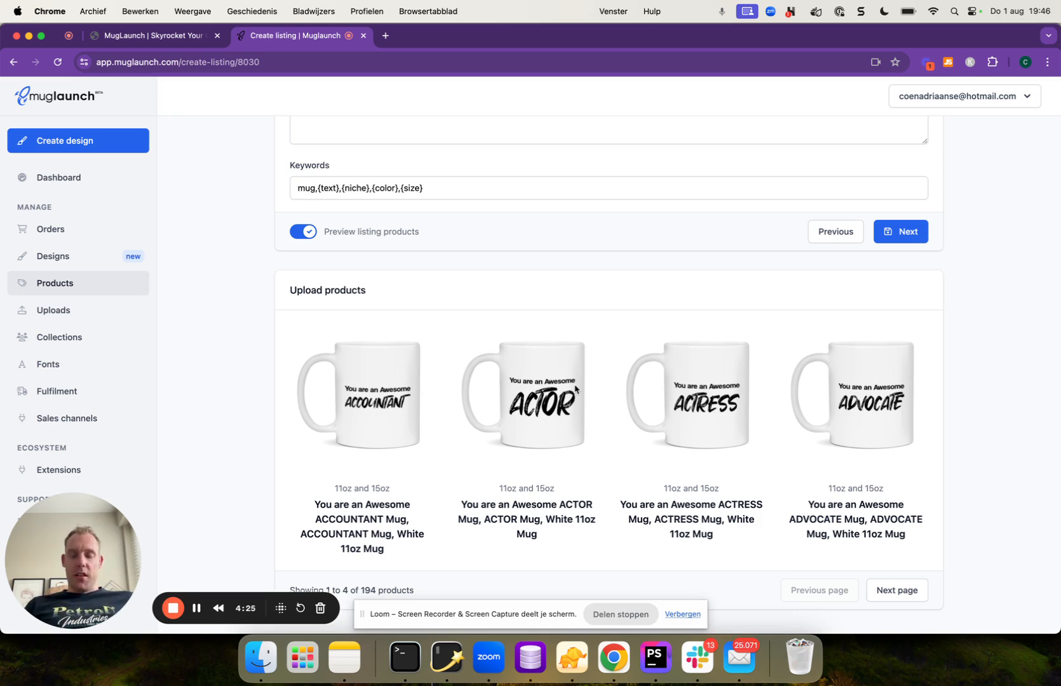
- Replace "{size} Mug" at the end of the listing title with "- Available in 11 and 15oz"
scroll(575, 389, up, 3)
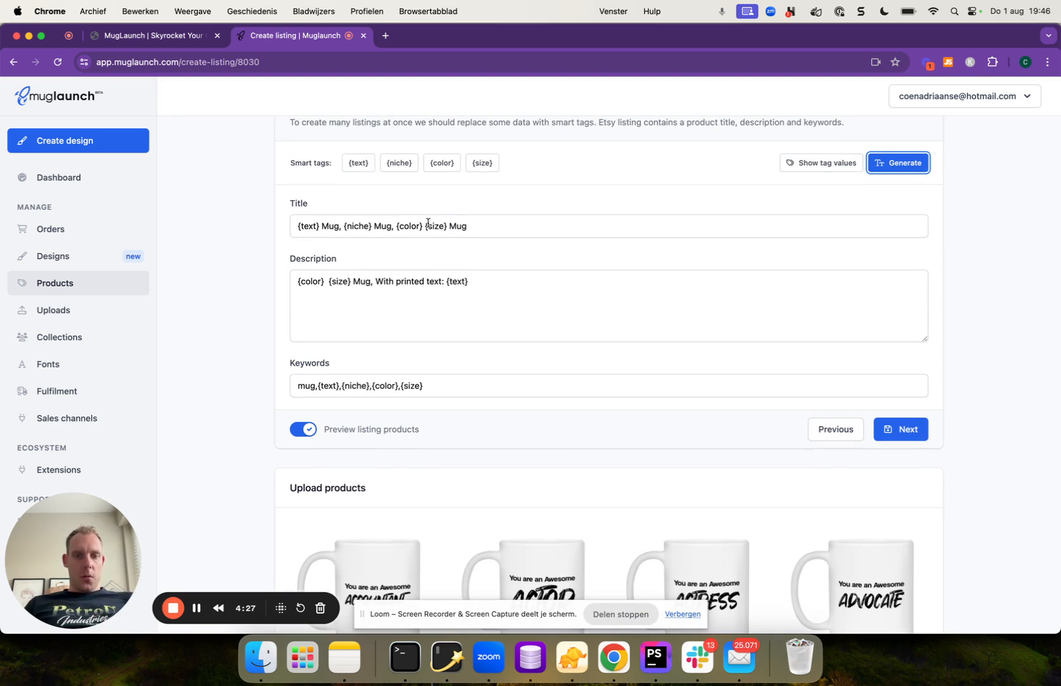
drag(425, 226, 505, 224)
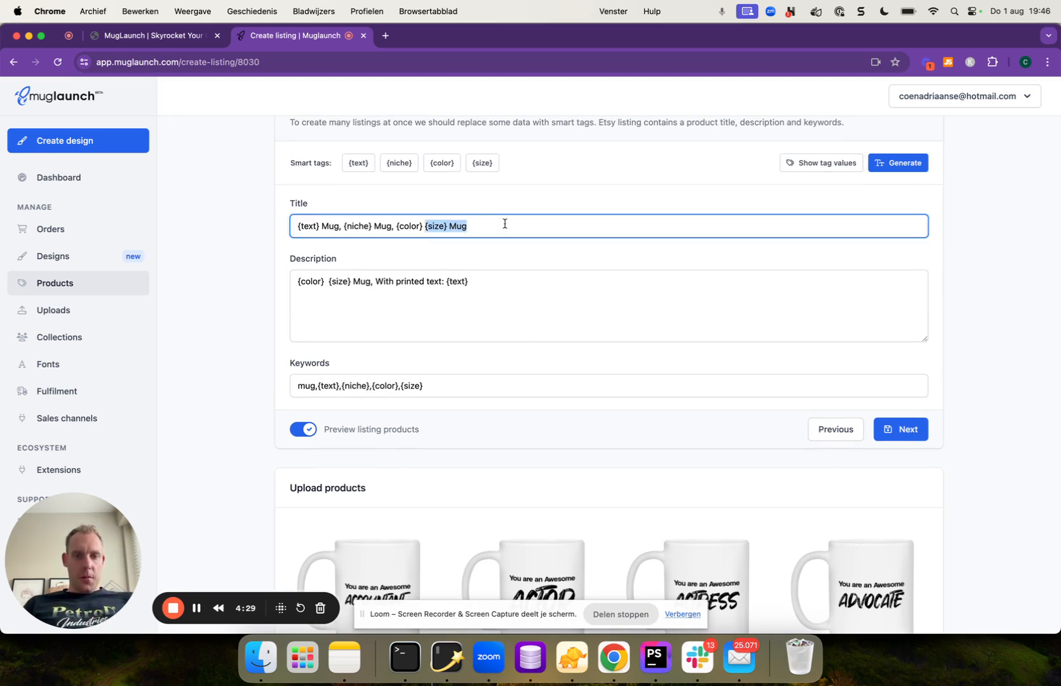
key(BackSpace)
text(- Ava)
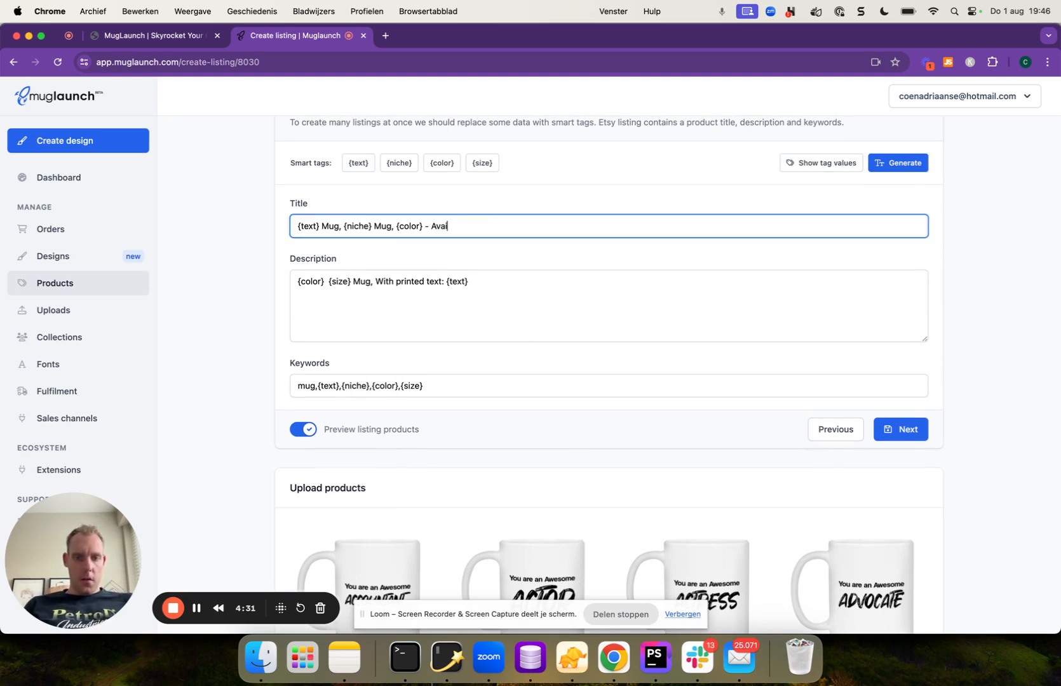
text(ilable in 11 and 15oz)
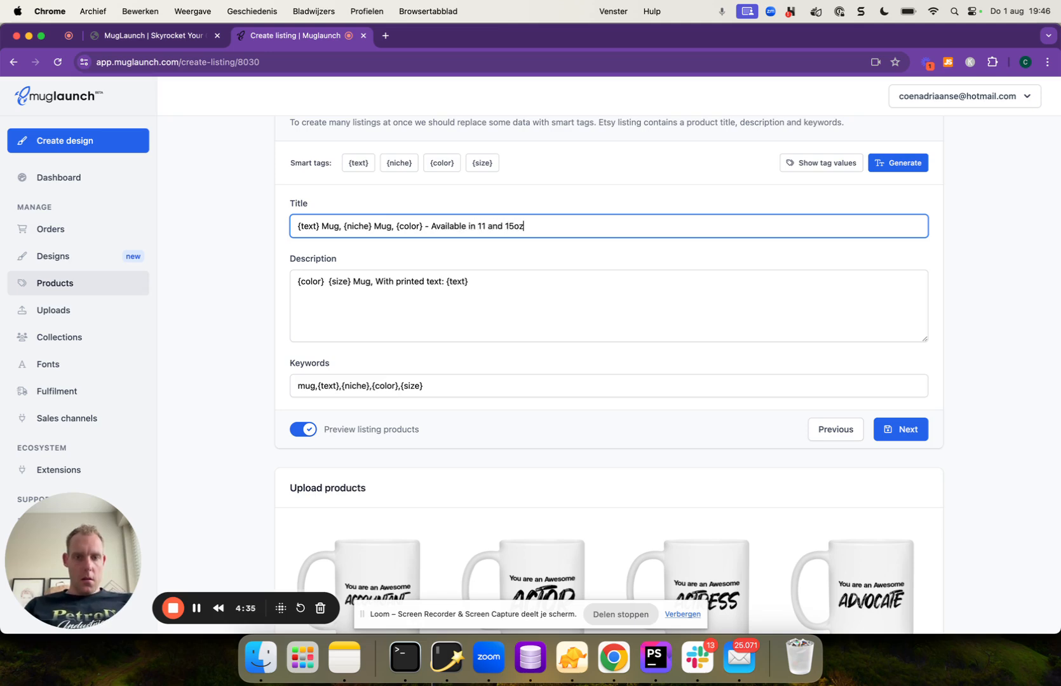
- Try replacing the listing description with a copy of the title text, and undo the replacement
drag(477, 226, 525, 224)
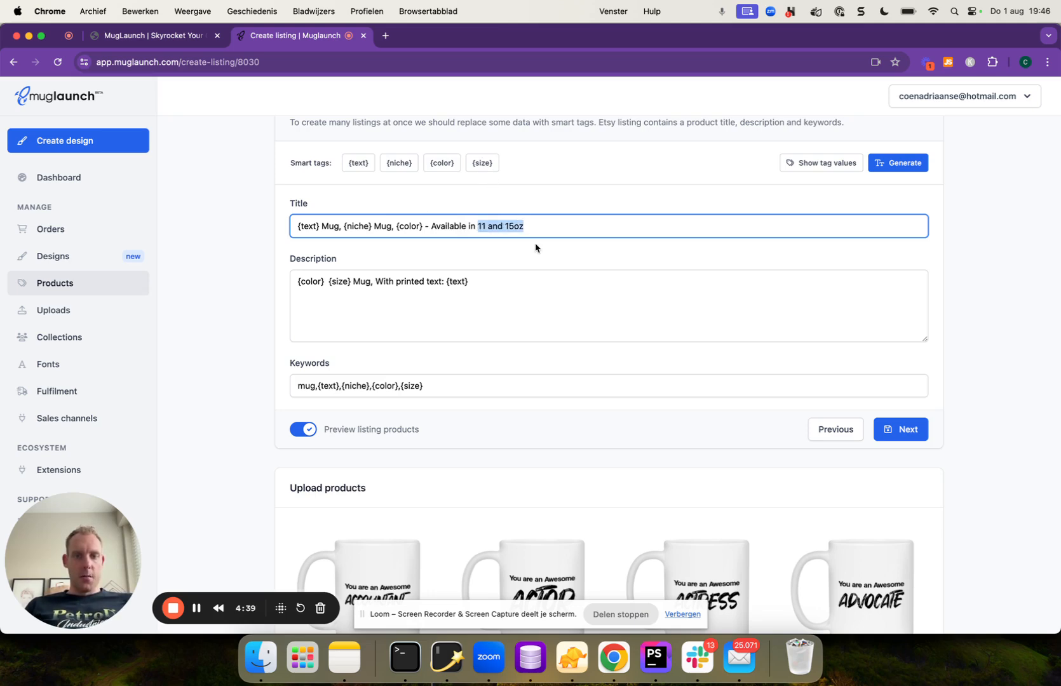
key(super+a)
key(super+c)
key(Tab)
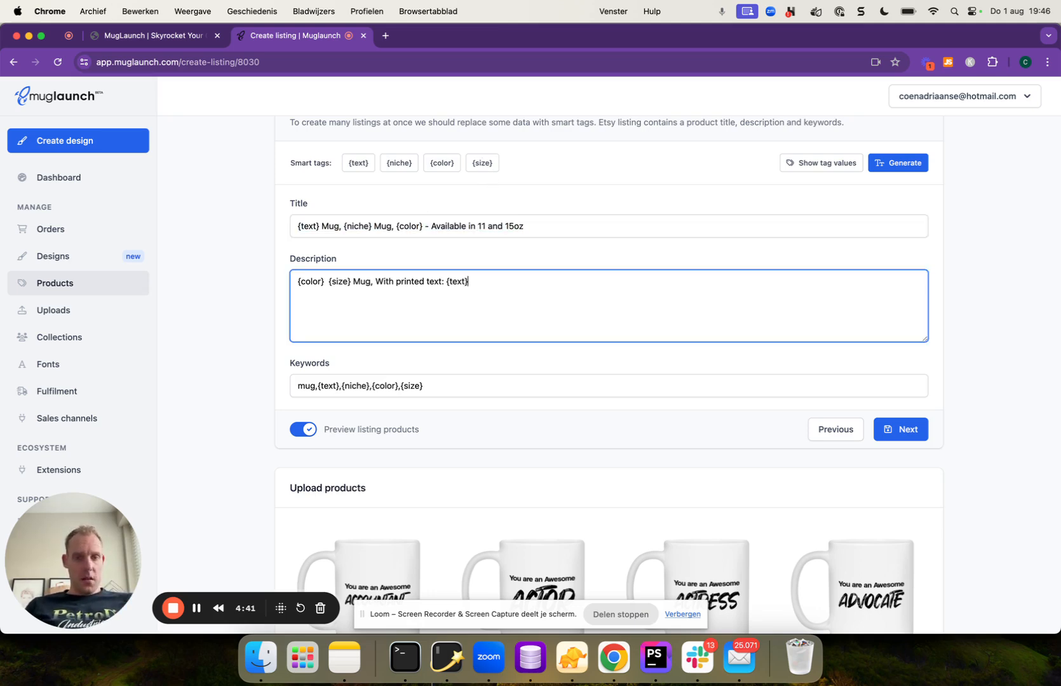
key(super+a)
key(super+v)
key(super+z)
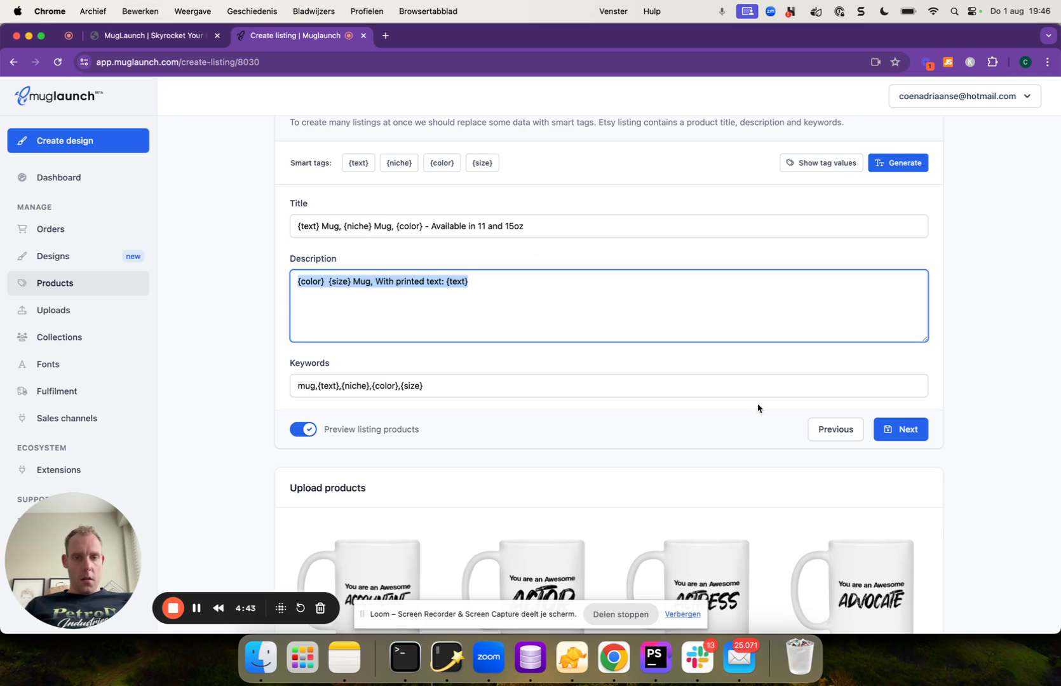
- Keep the generated description and keywords, and continue to the listing's image settings
click(715, 366)
key(Tab)
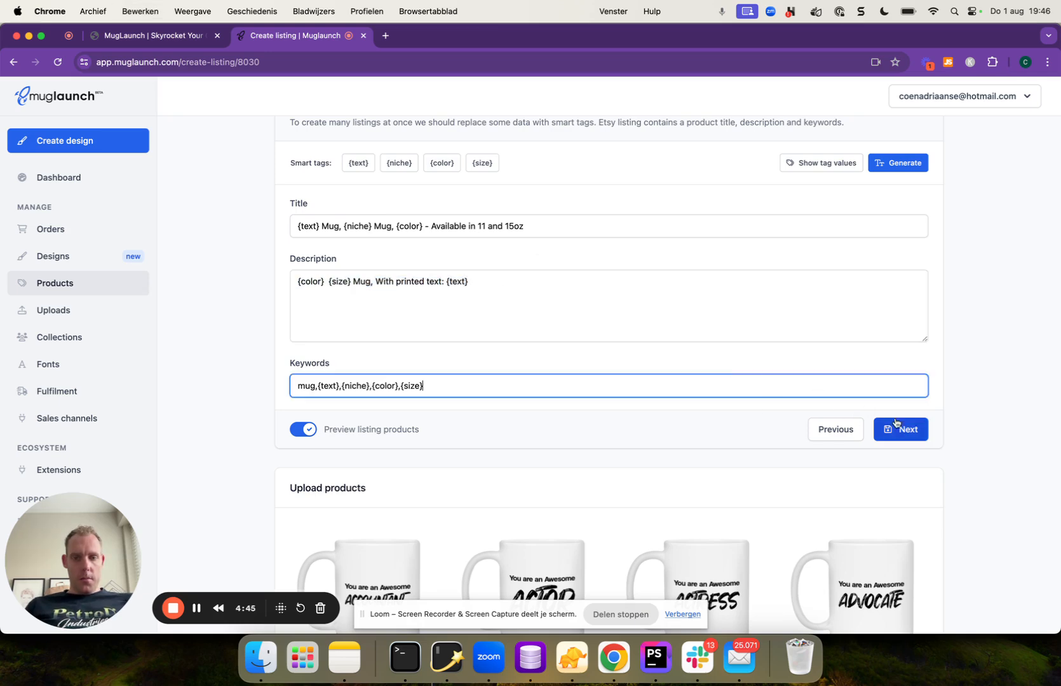
click(561, 285)
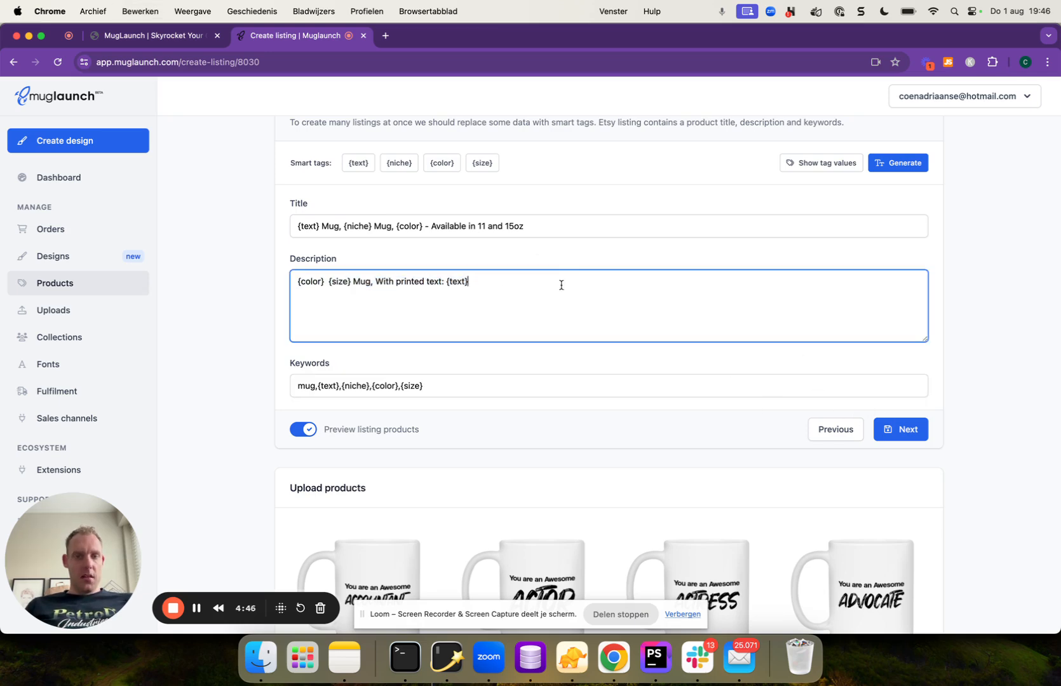
click(892, 432)
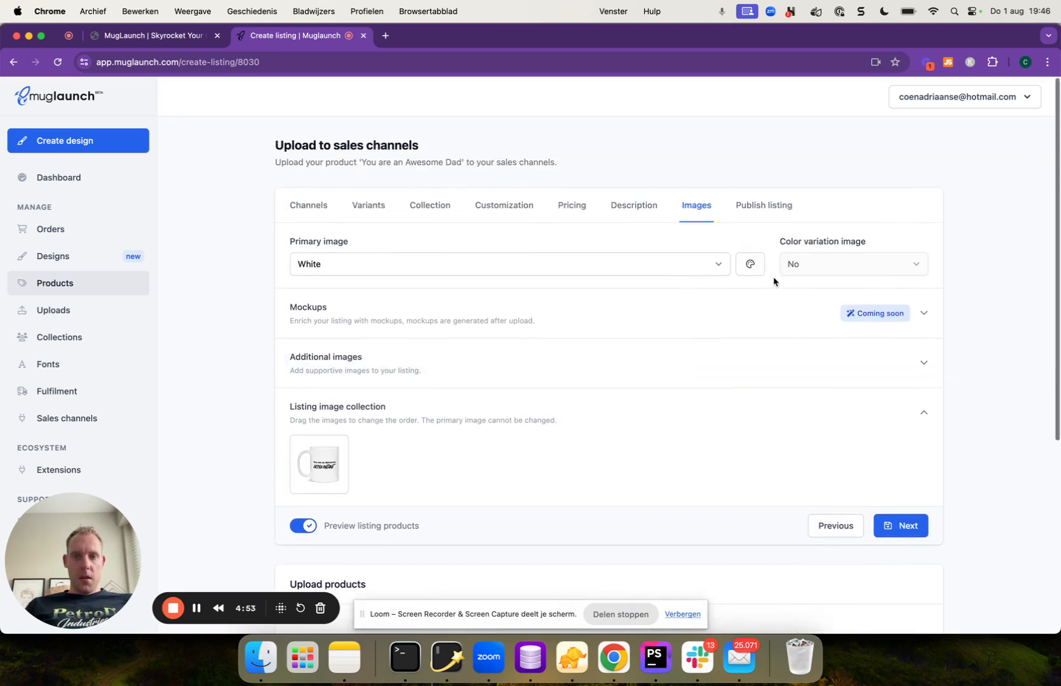
- Check the primary image choices and the additional images section, keeping White as the primary image and adding no extra images
click(419, 273)
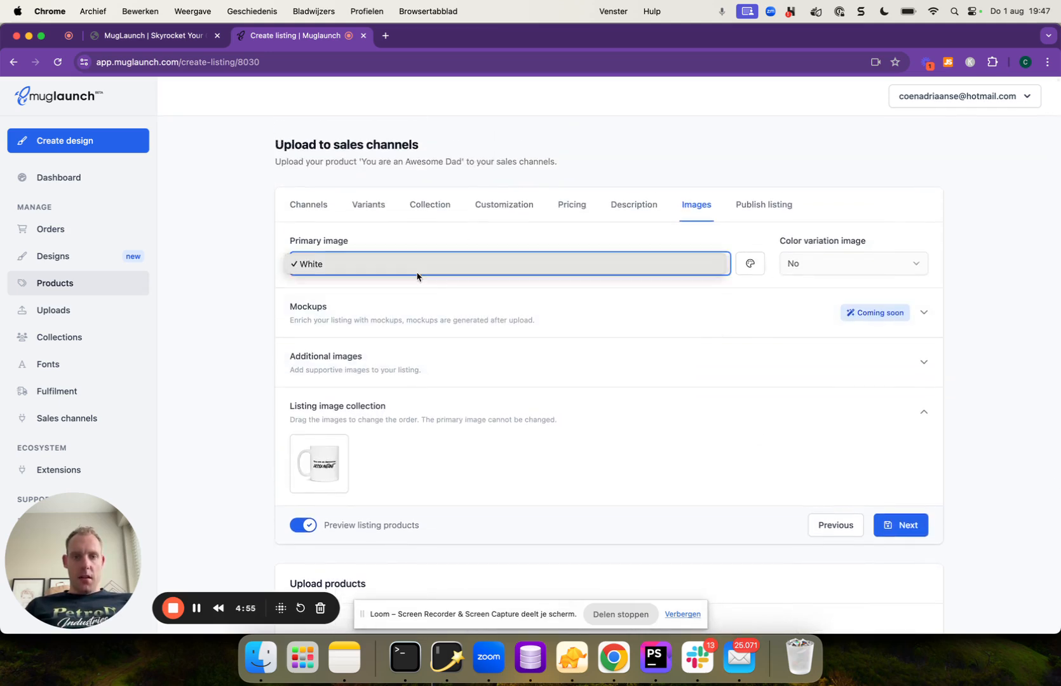
click(450, 307)
click(449, 363)
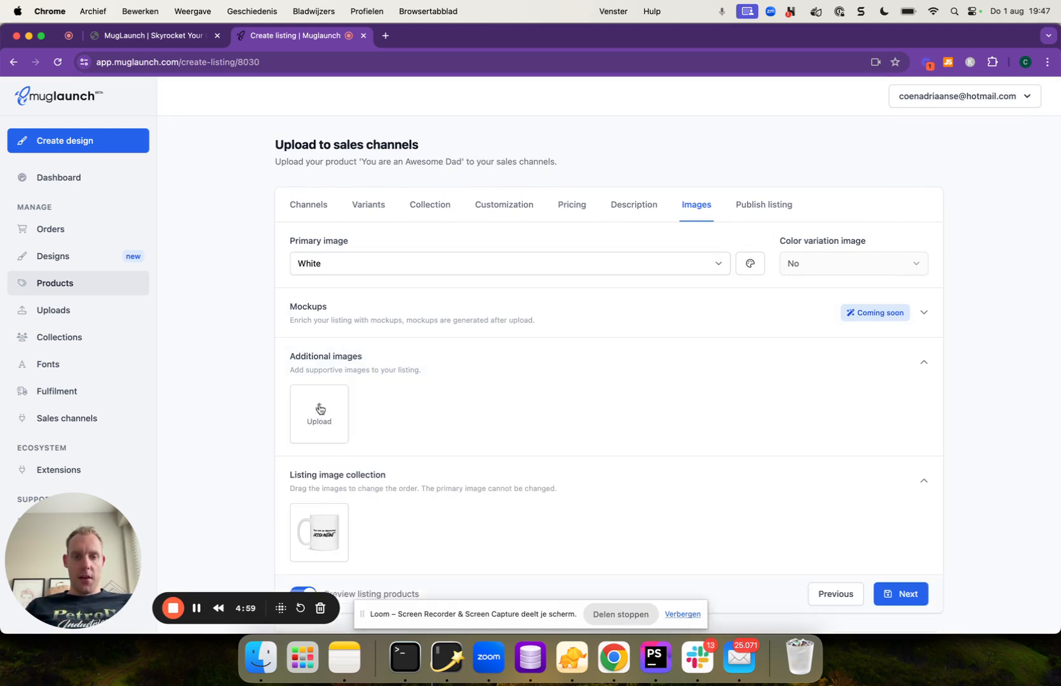
click(585, 366)
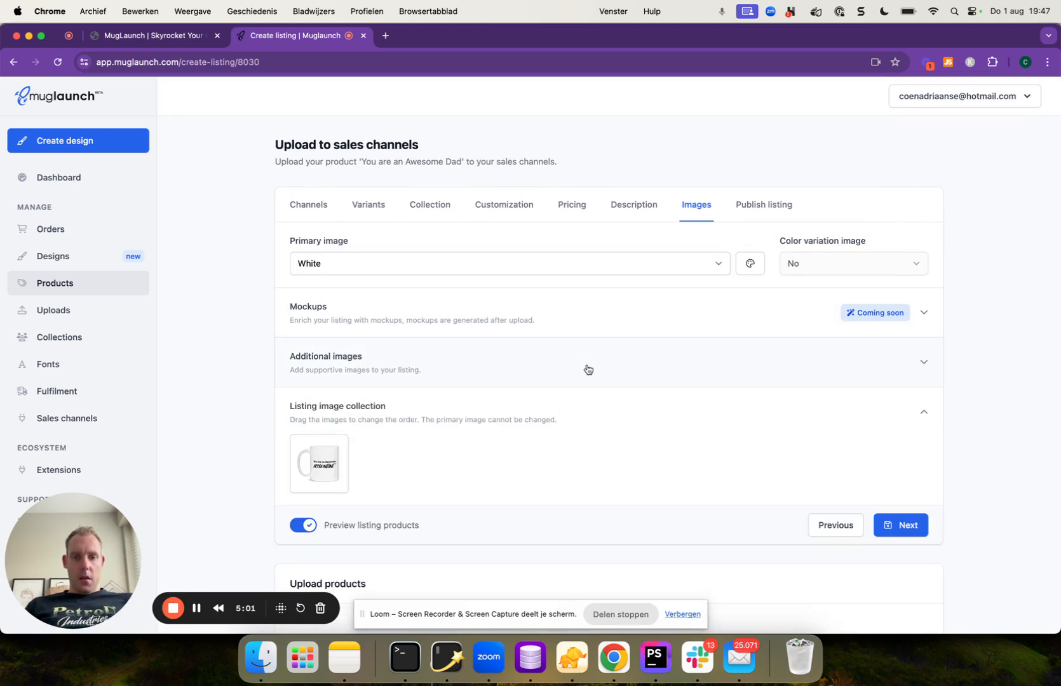
- Accept the image settings, publish the product to Etsy and reload the uploads overview to check its progress
click(909, 530)
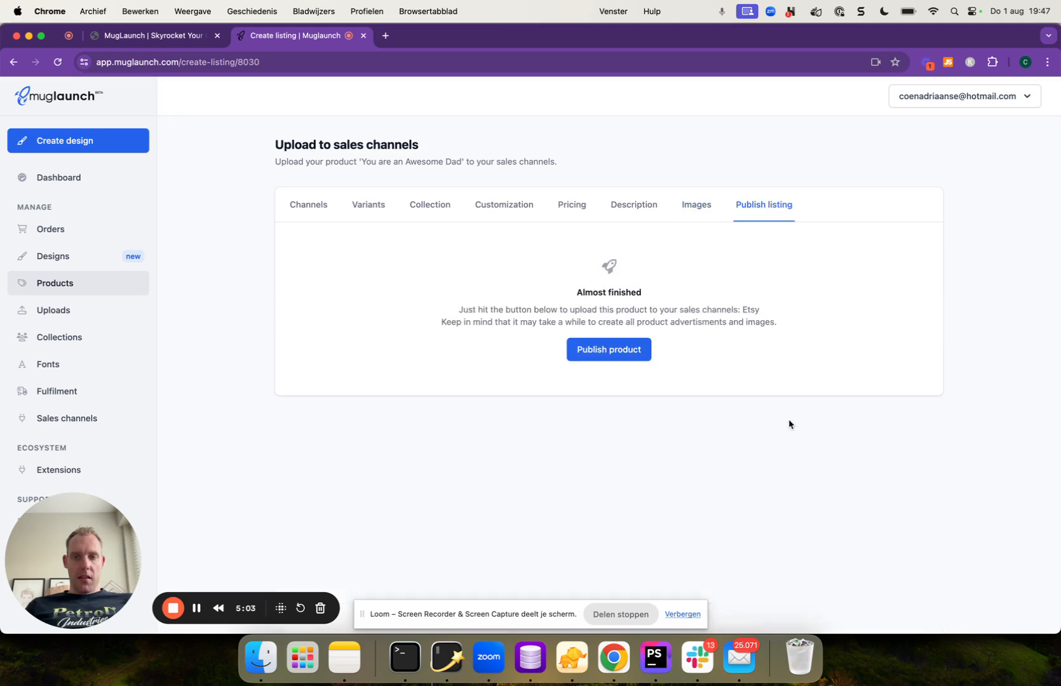
click(621, 350)
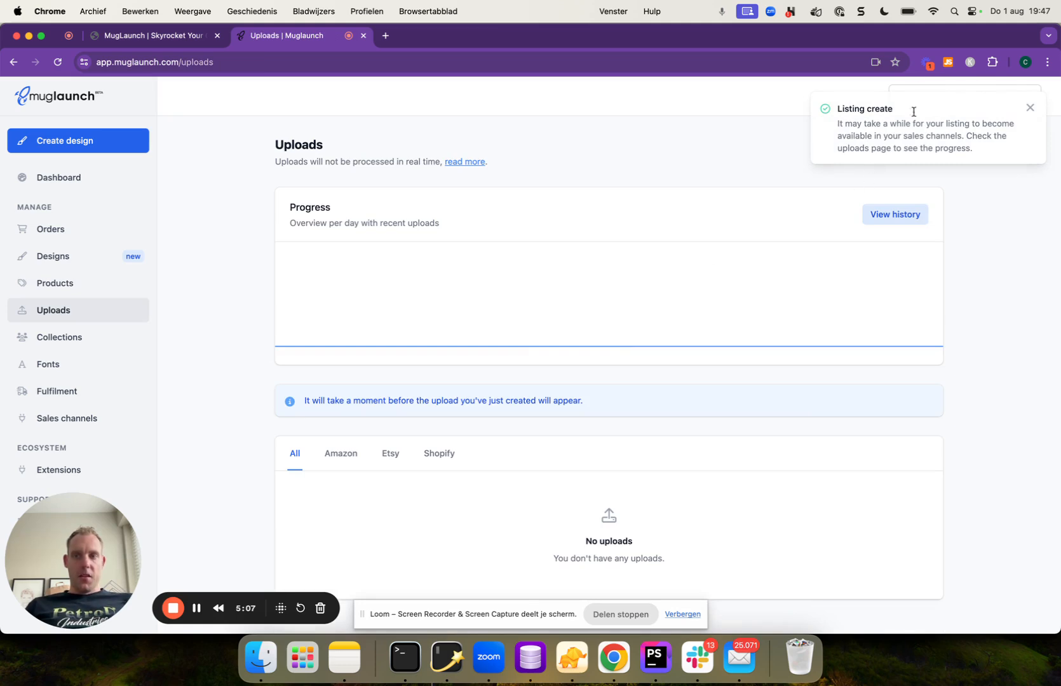
key(super+r)
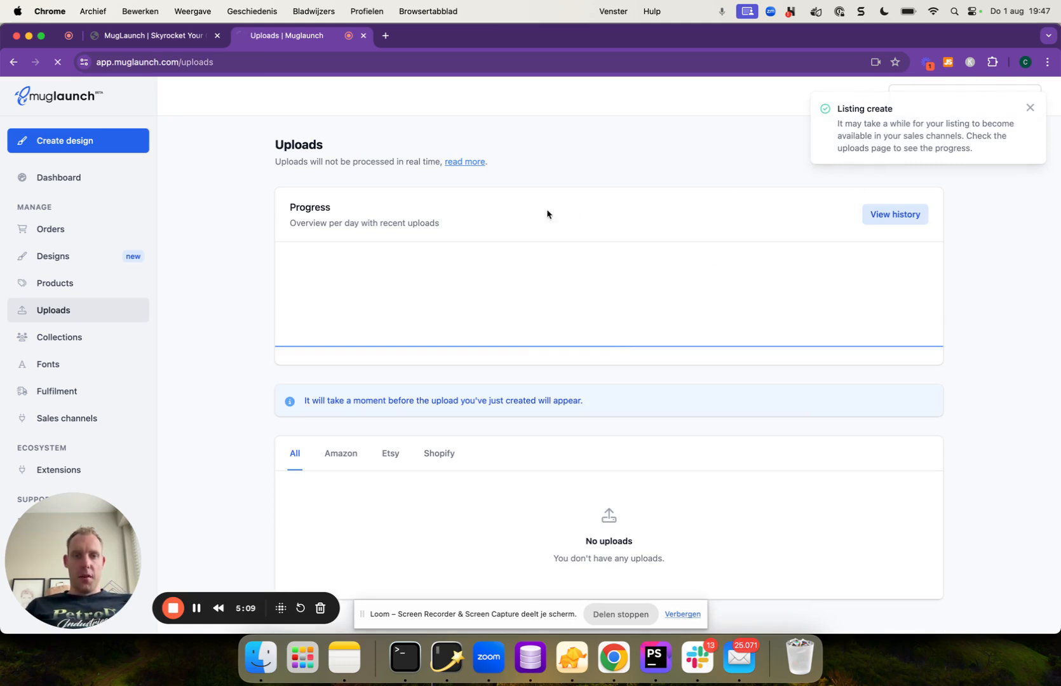